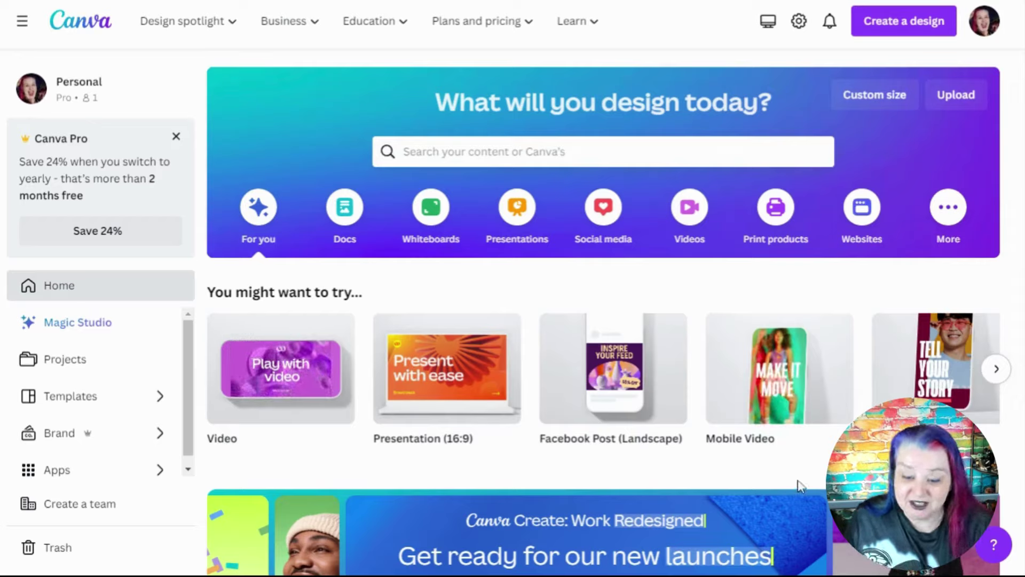
Create a blank Mobile Video design and copy the template's full title from its info menu
mouse_move(807, 470)
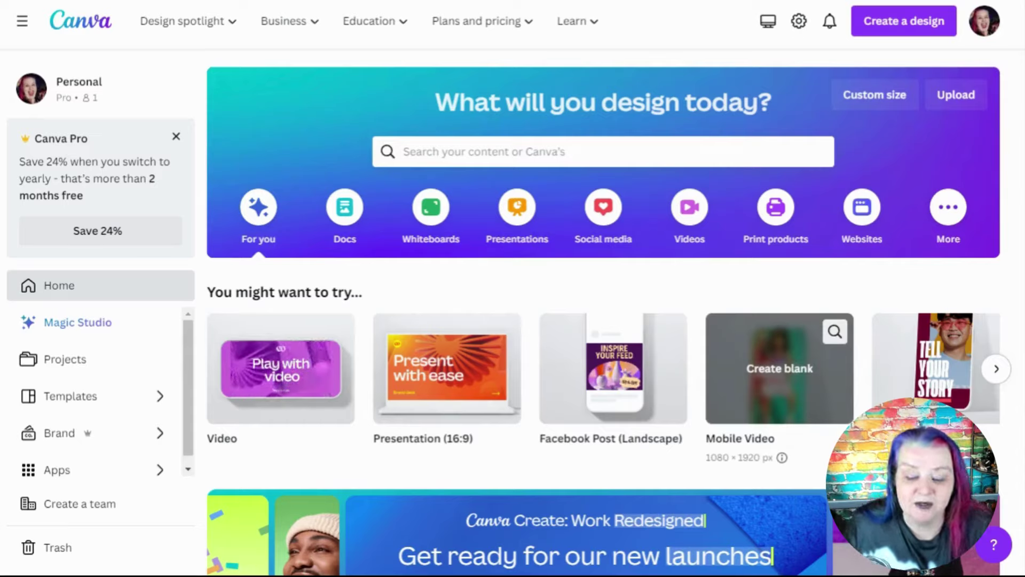
left_click(781, 368)
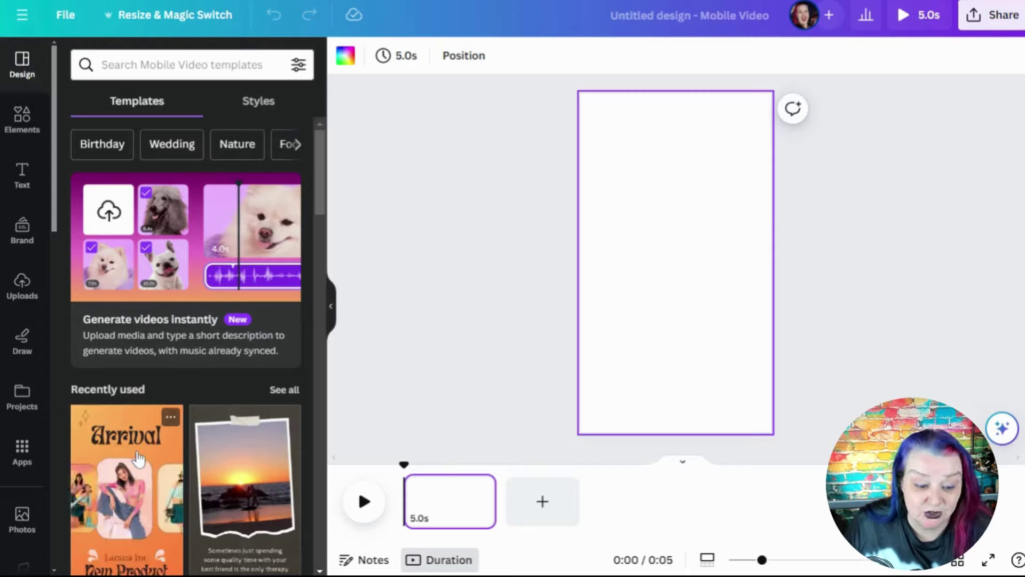
left_click(170, 418)
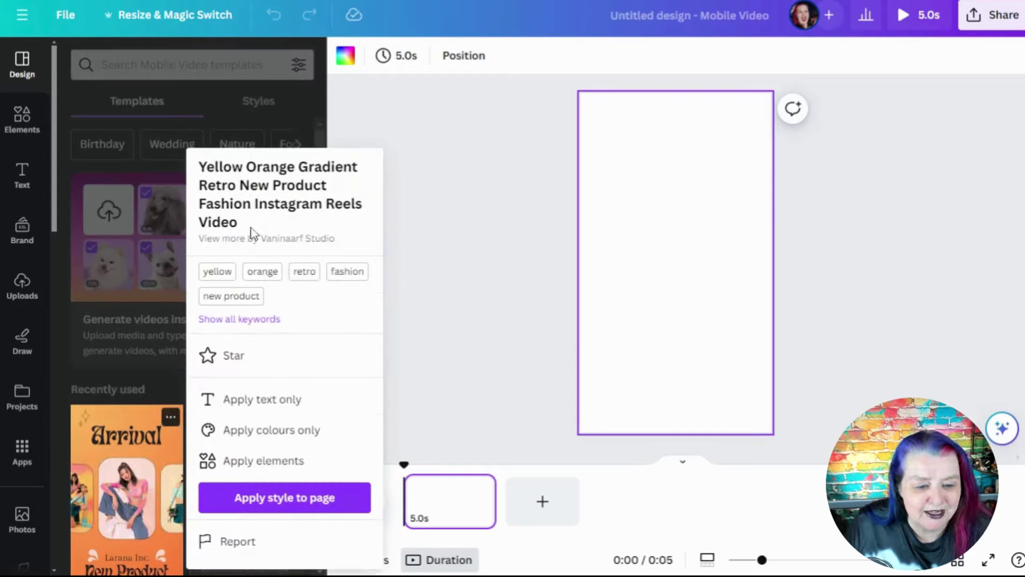
left_click_drag(251, 230, 197, 172)
key("ctrl+c")
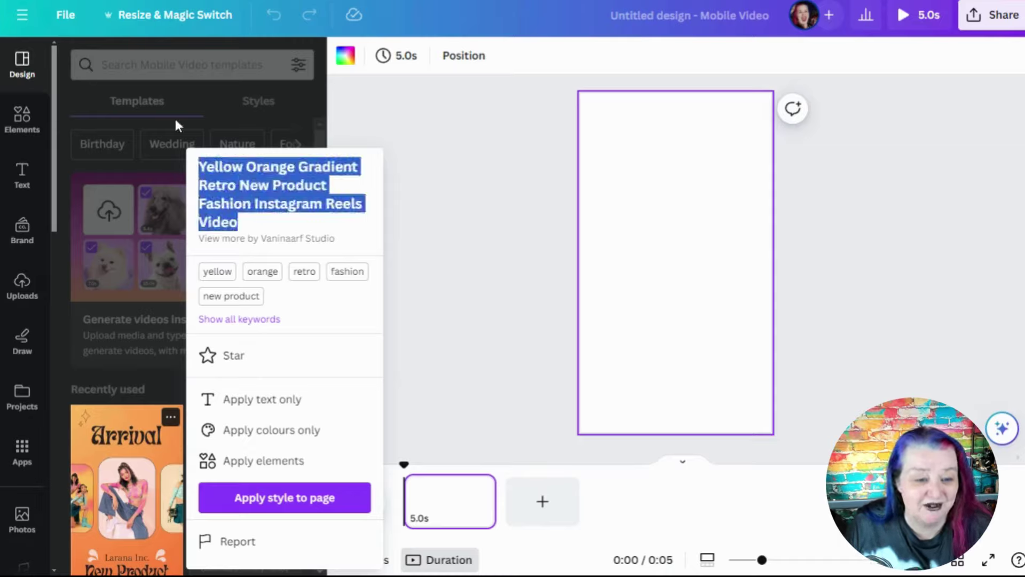
left_click(156, 64)
Search templates for the copied title and open the Arrival template's pages
left_click(155, 64)
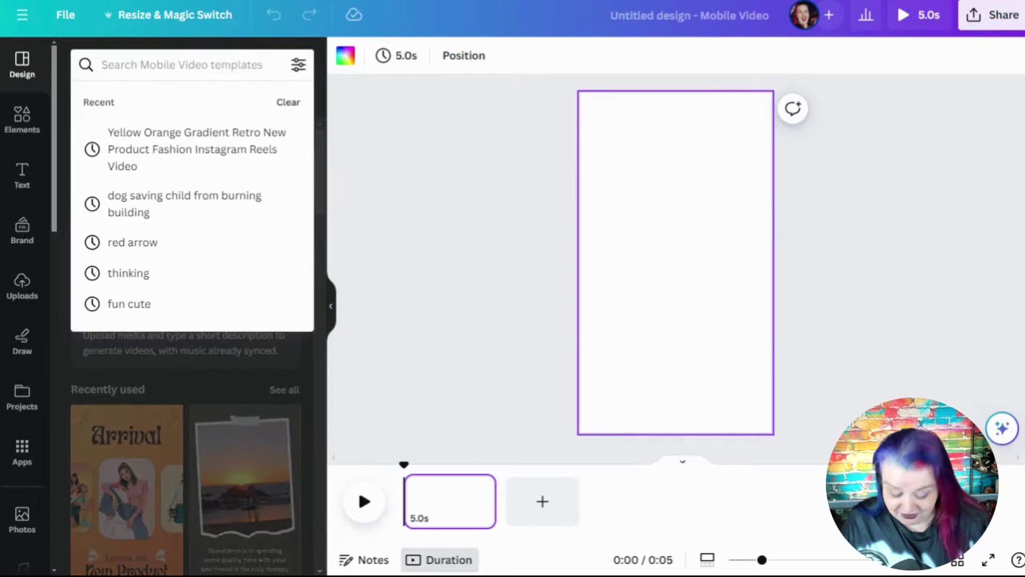
key("ctrl+v")
key("Return")
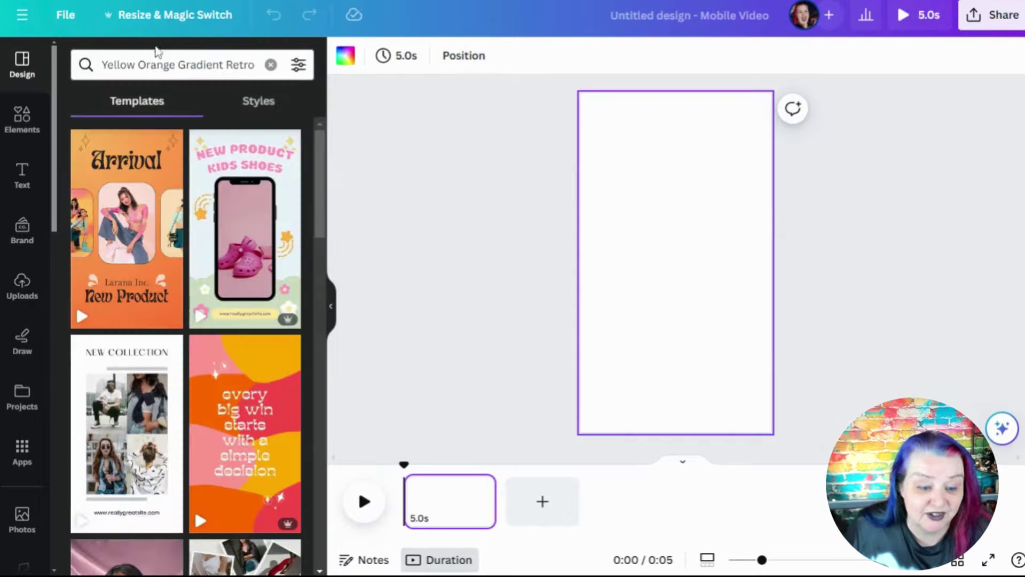
mouse_move(114, 235)
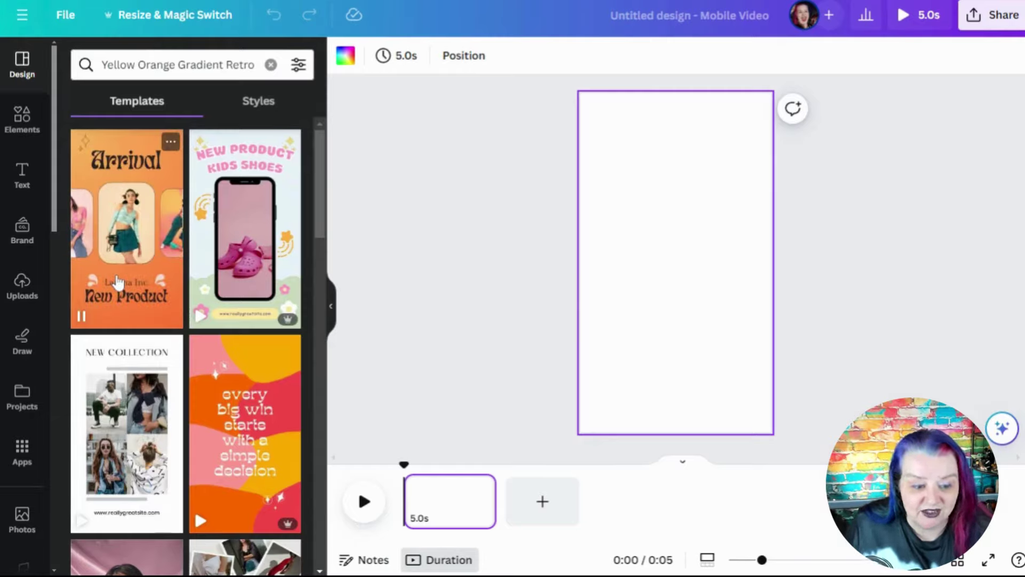
left_click(118, 282)
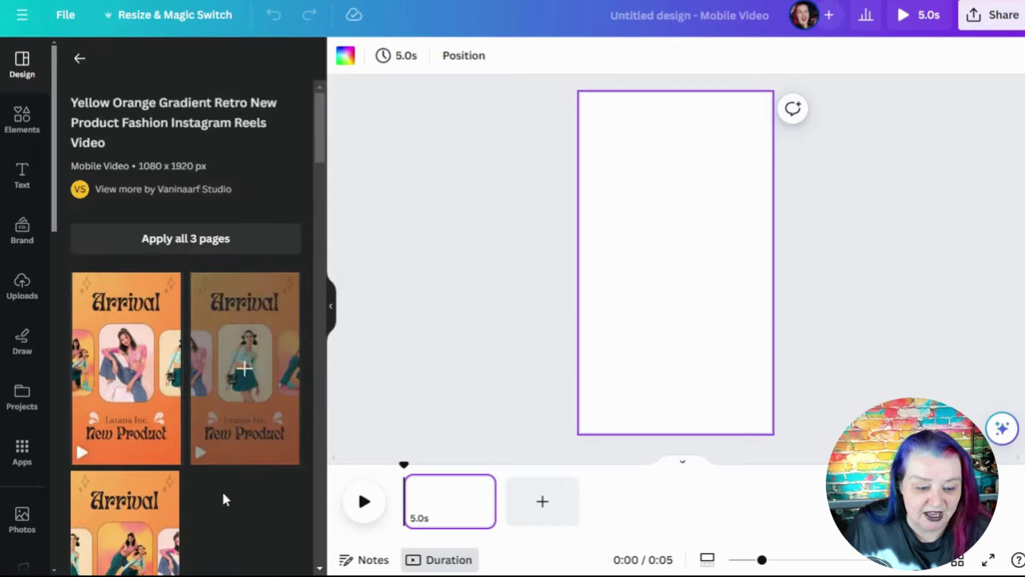
scroll(229, 502, "down", 3)
scroll(217, 342, "down", 3)
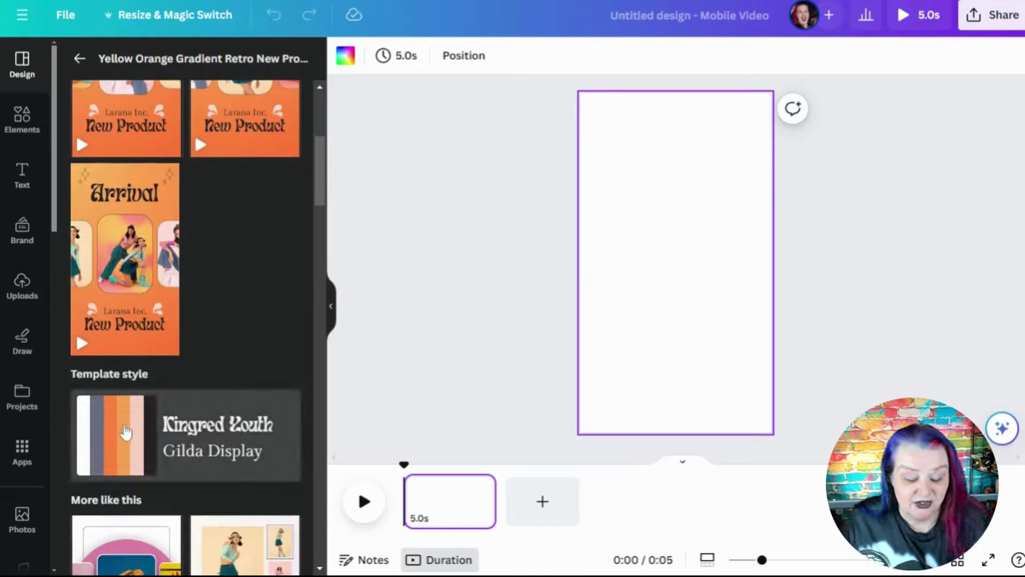
scroll(219, 361, "up", 1)
scroll(219, 361, "up", 3)
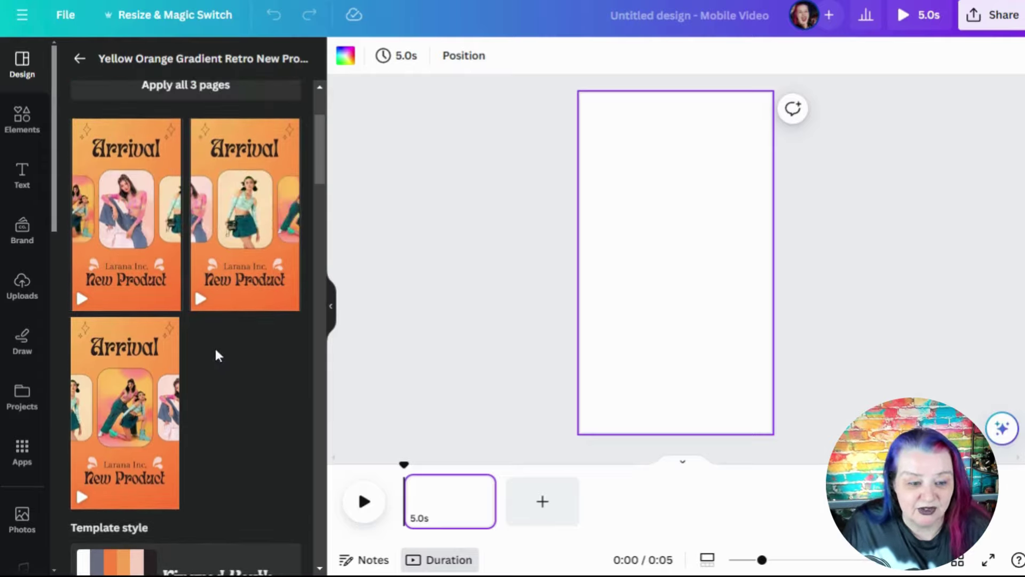
Apply the first Arrival page to the blank page and collapse the side panel
left_click(122, 161)
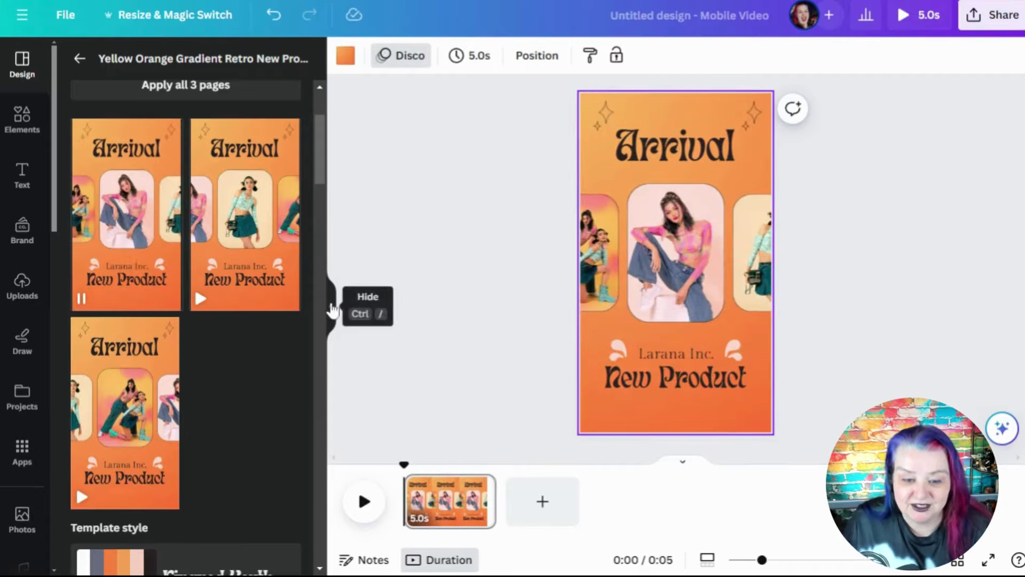
left_click(330, 303)
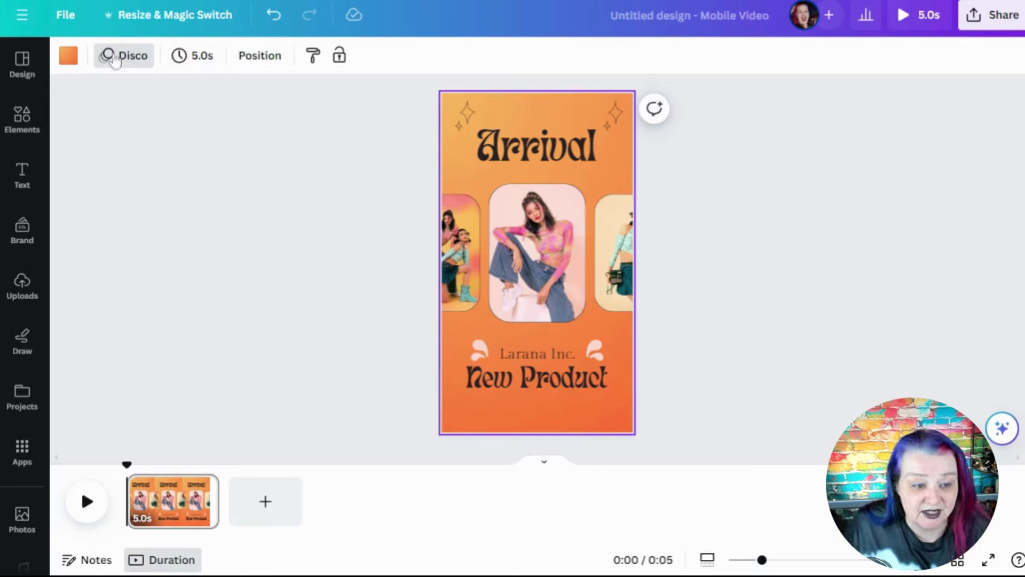
Swap the orange page background for the purple-to-cyan gradient
left_click(70, 57)
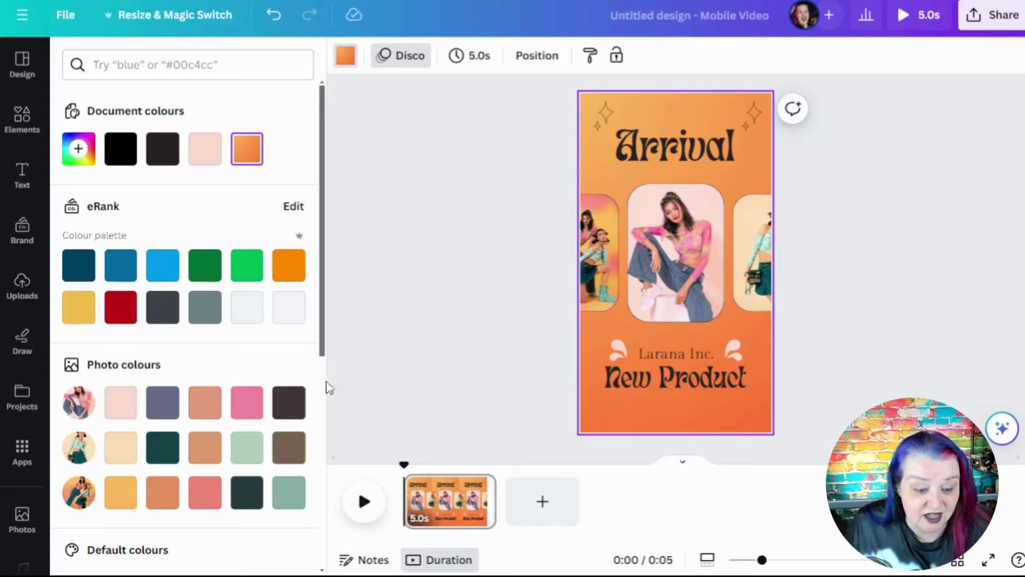
scroll(288, 344, "down", 4)
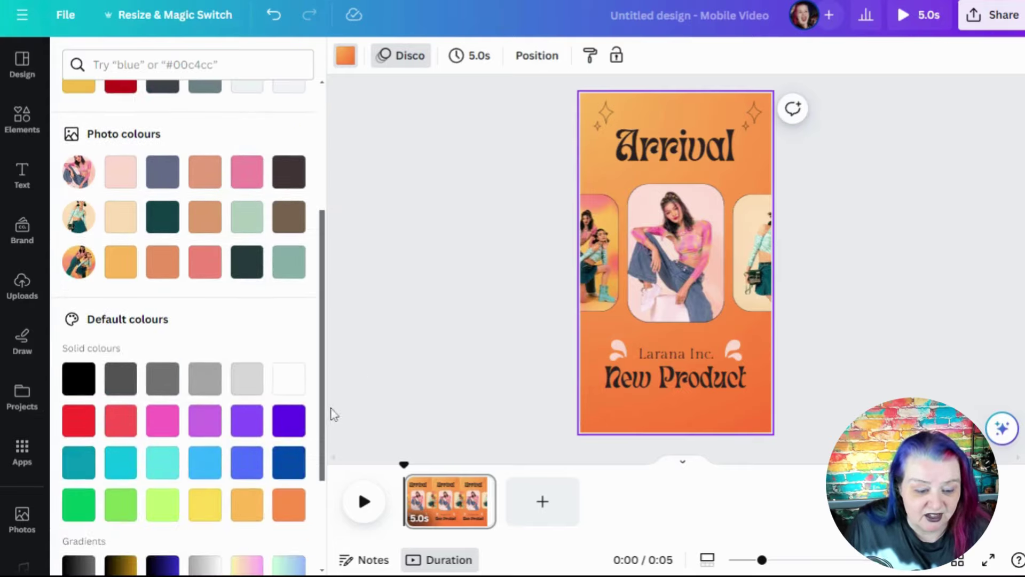
scroll(239, 319, "down", 3)
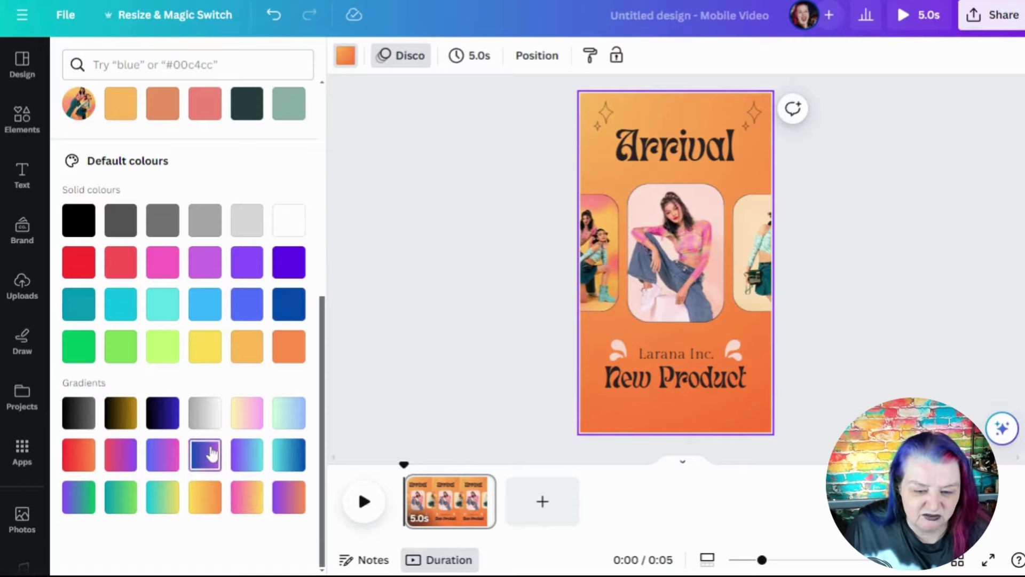
left_click(205, 453)
left_click(238, 459)
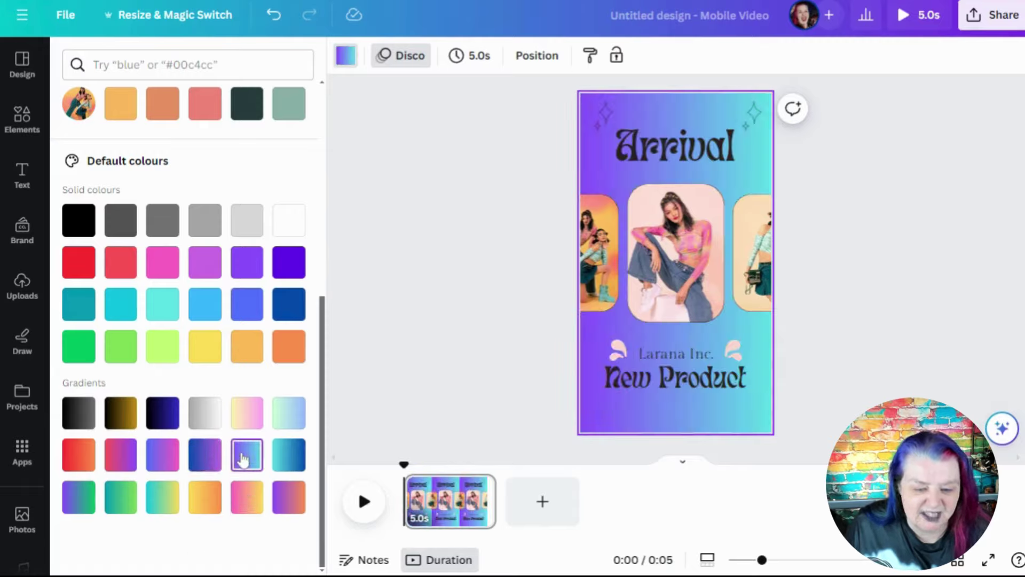
left_click(379, 166)
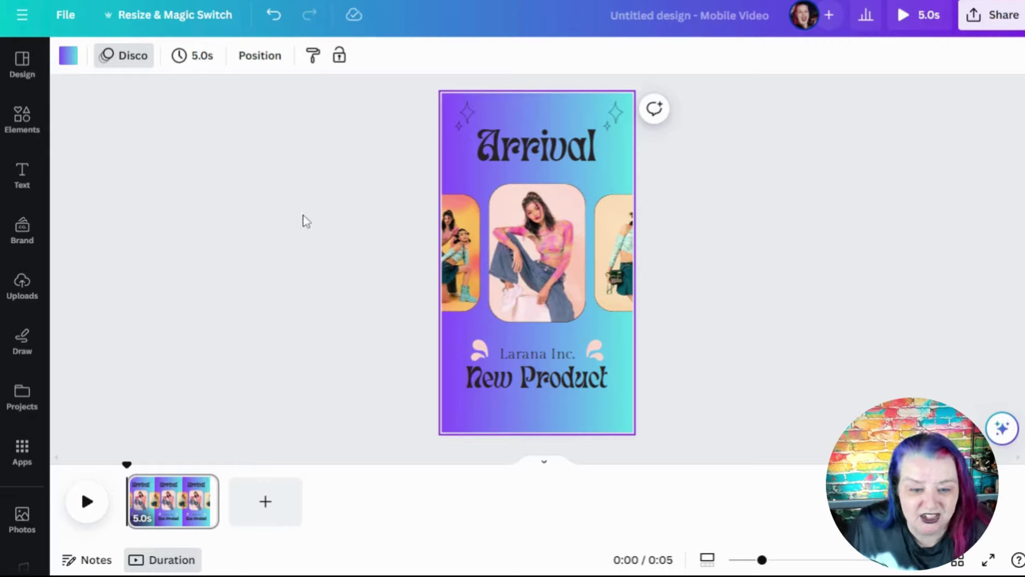
Detach the centre, left and right sample photos from their frames
left_click(464, 117)
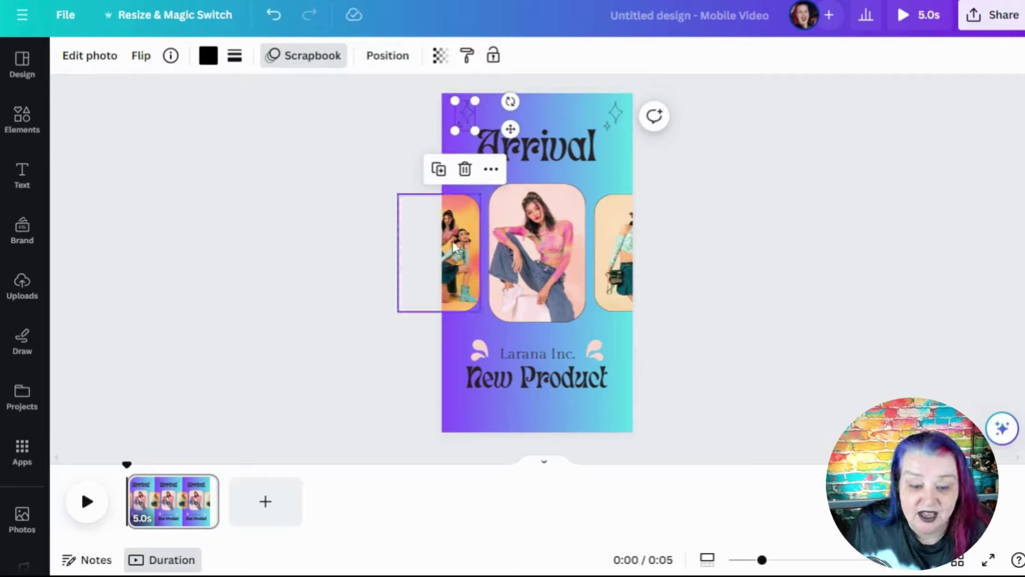
left_click(541, 244)
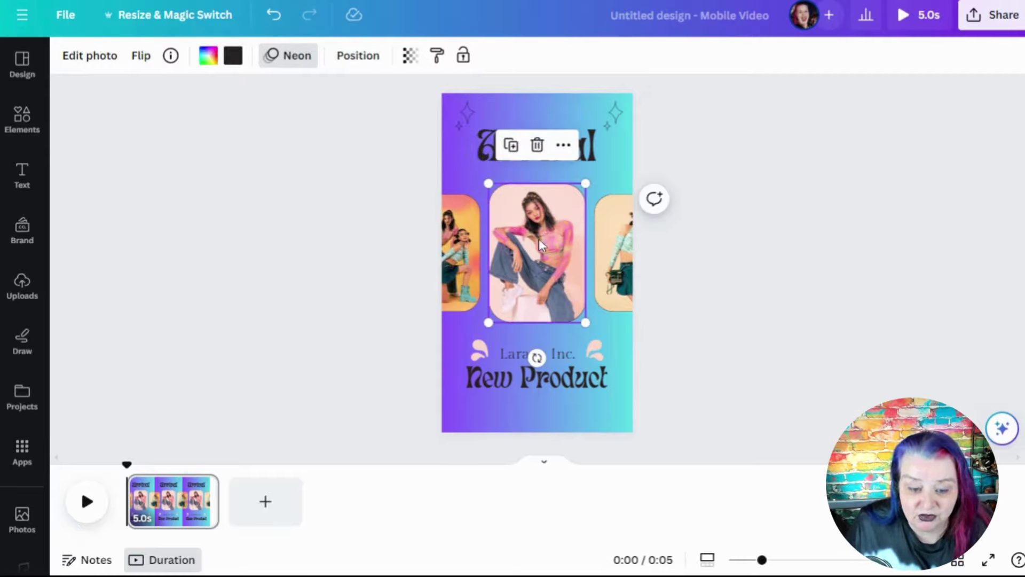
right_click(541, 244)
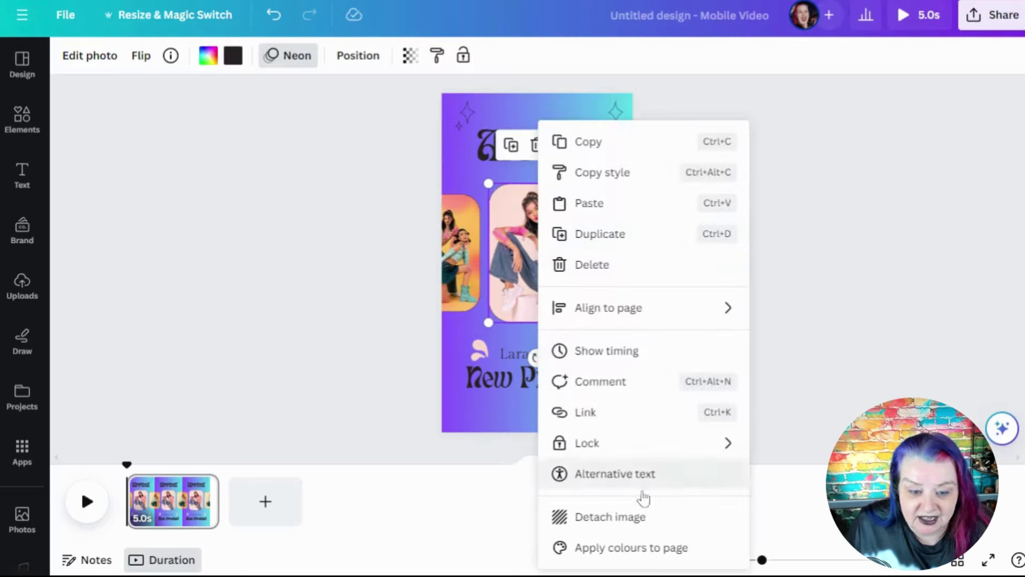
left_click(641, 517)
right_click(450, 214)
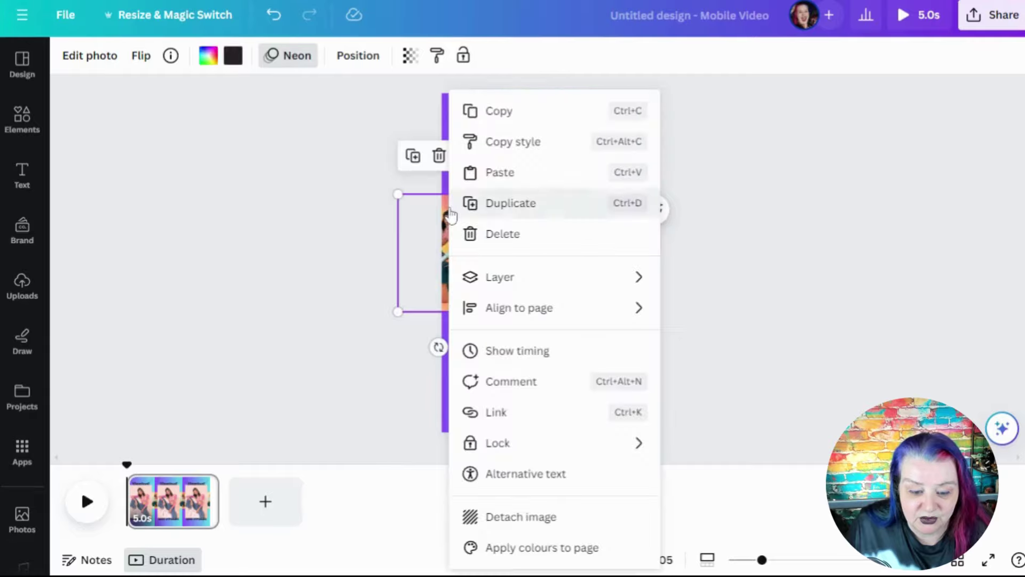
left_click(465, 517)
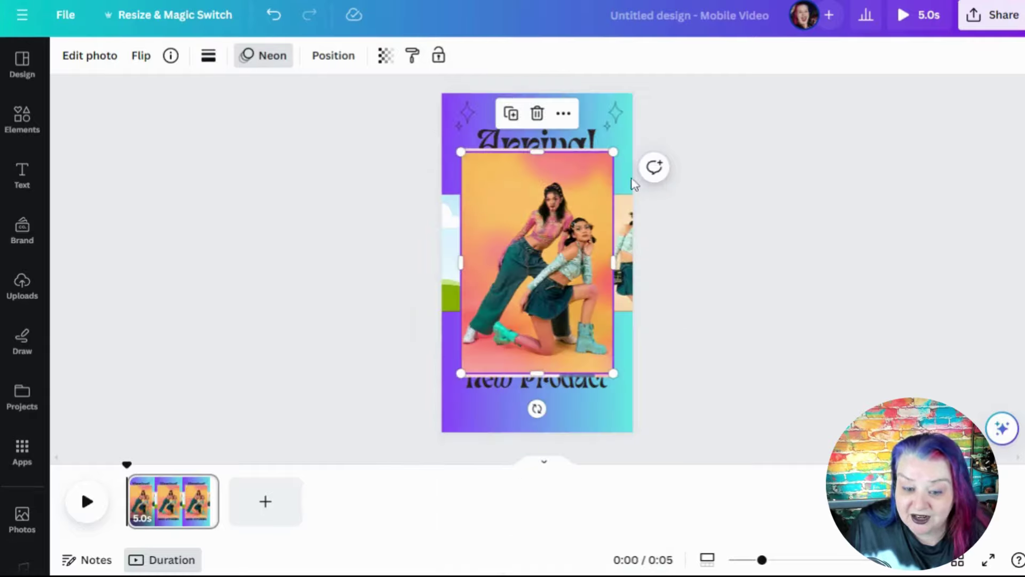
left_click(624, 251)
right_click(624, 251)
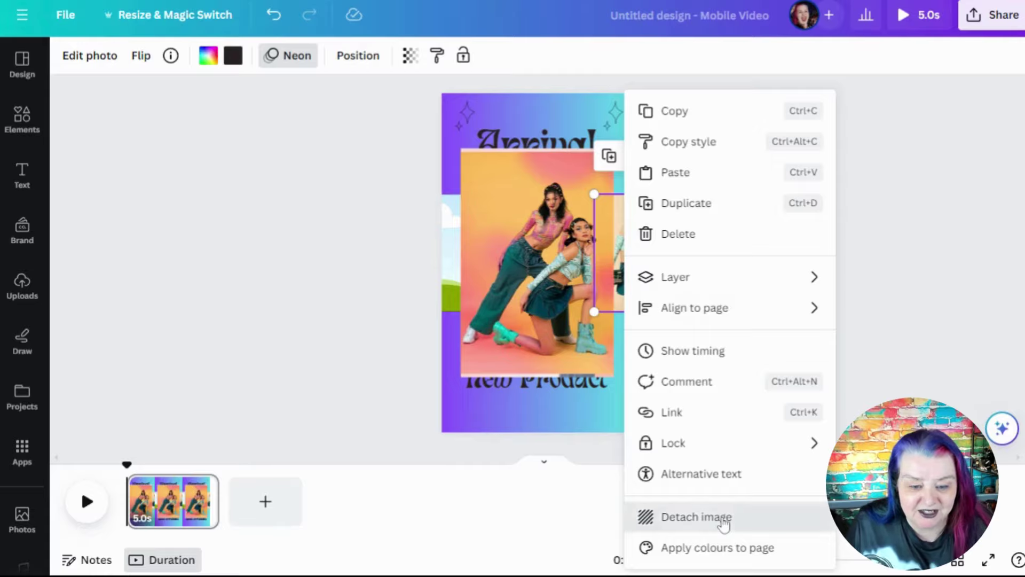
left_click(721, 518)
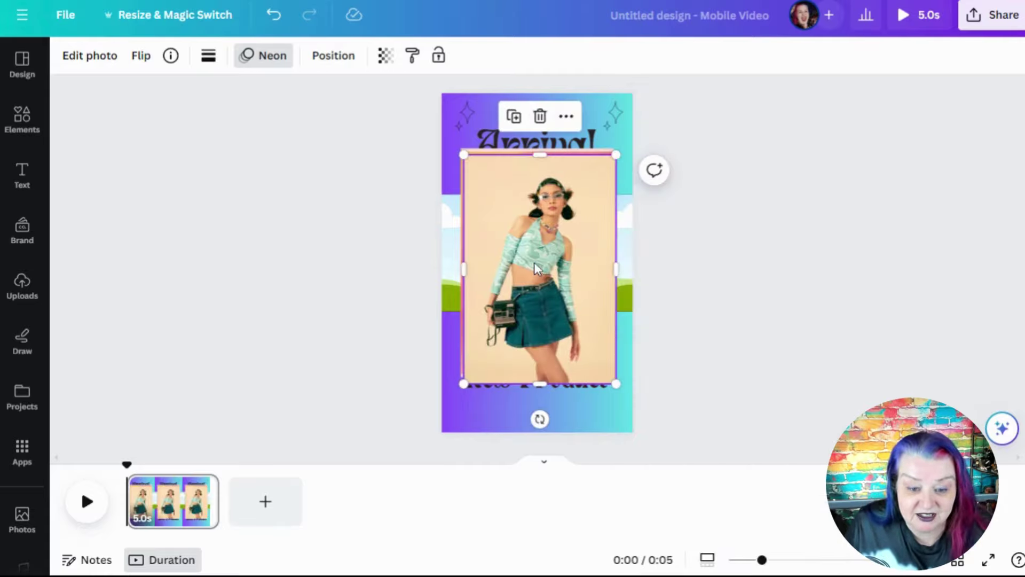
Delete the detached green-outfit and pink-outfit photos
key("Delete")
left_click(514, 260)
left_click(514, 261)
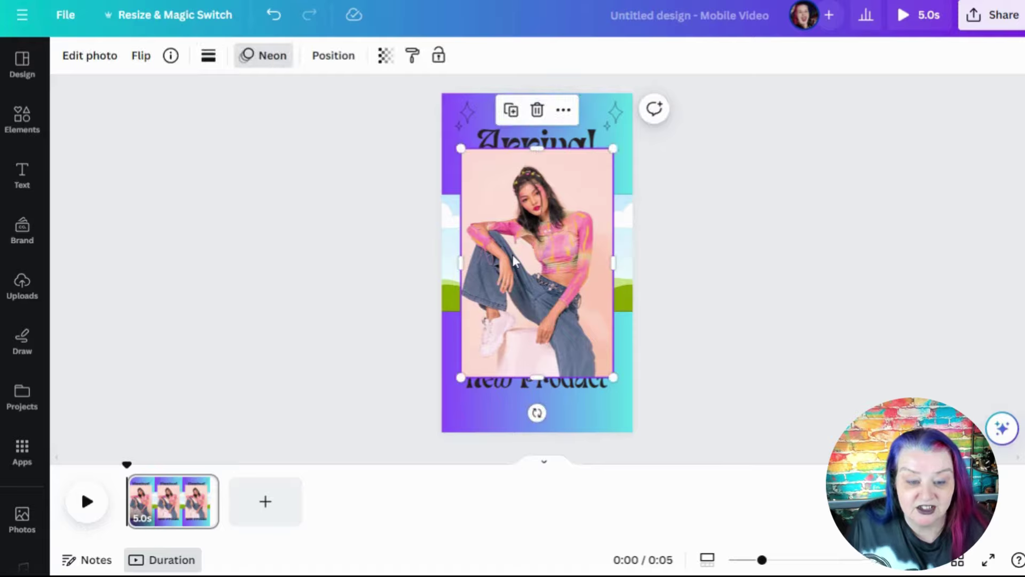
key("Delete")
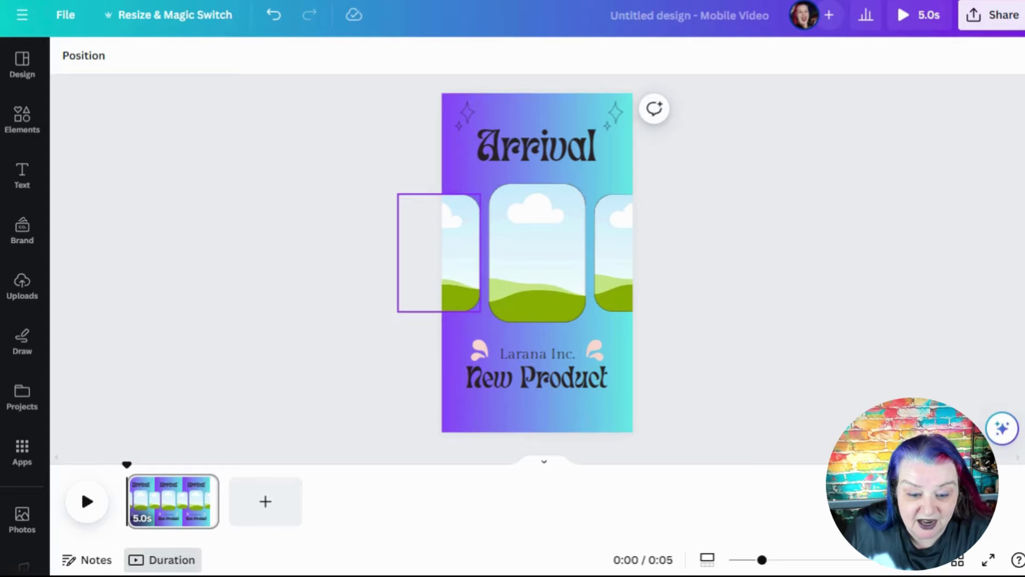
Enlarge the centre cloud frame and shift it up and left
left_click(526, 254)
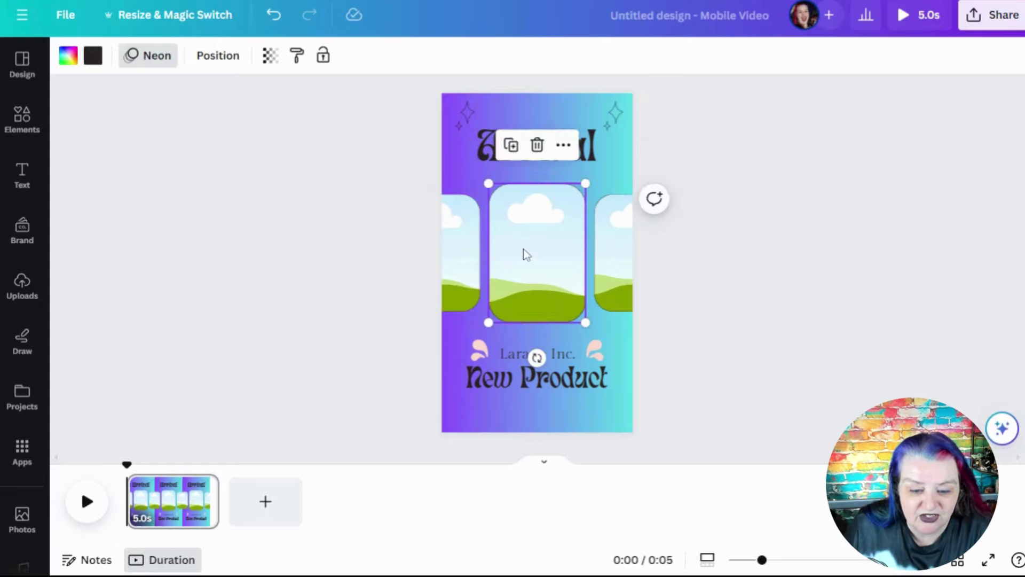
left_click_drag(586, 323, 612, 367)
left_click_drag(549, 286, 533, 259)
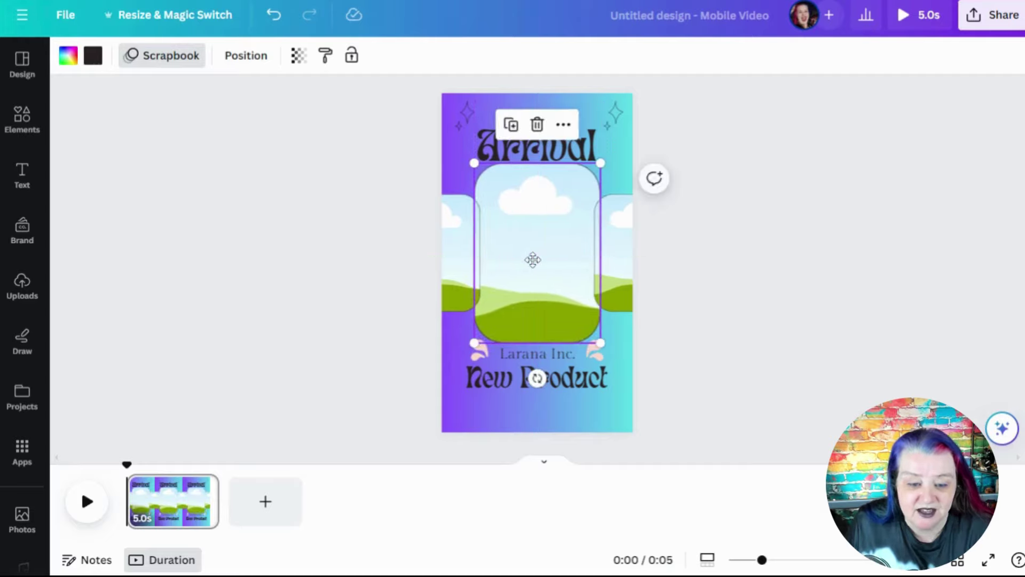
Delete the New Product text and move Larana Inc. and both pink flourishes lower
left_click(516, 377)
key("Delete")
left_click(522, 359)
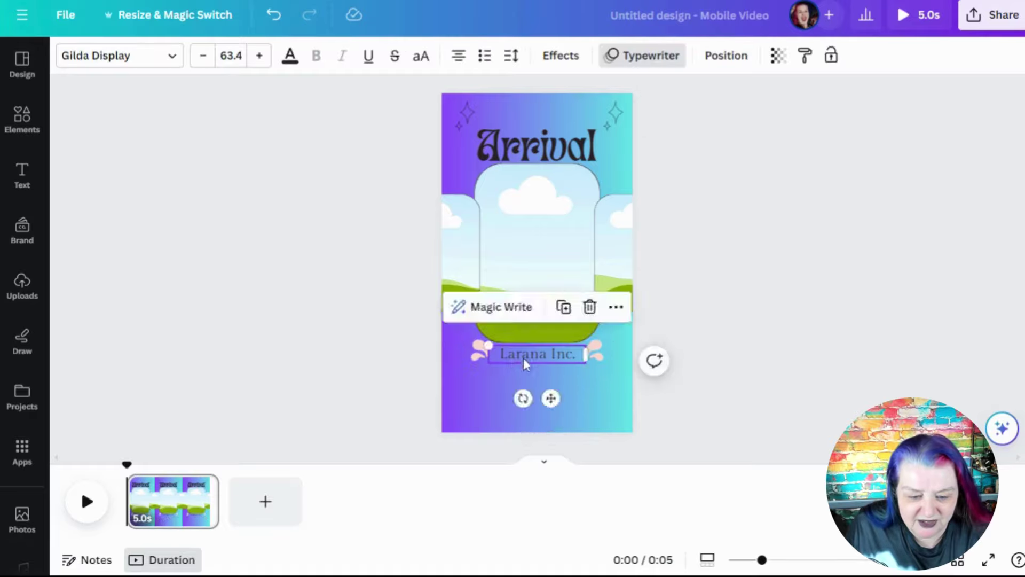
left_click_drag(523, 358, 523, 393)
left_click(456, 403)
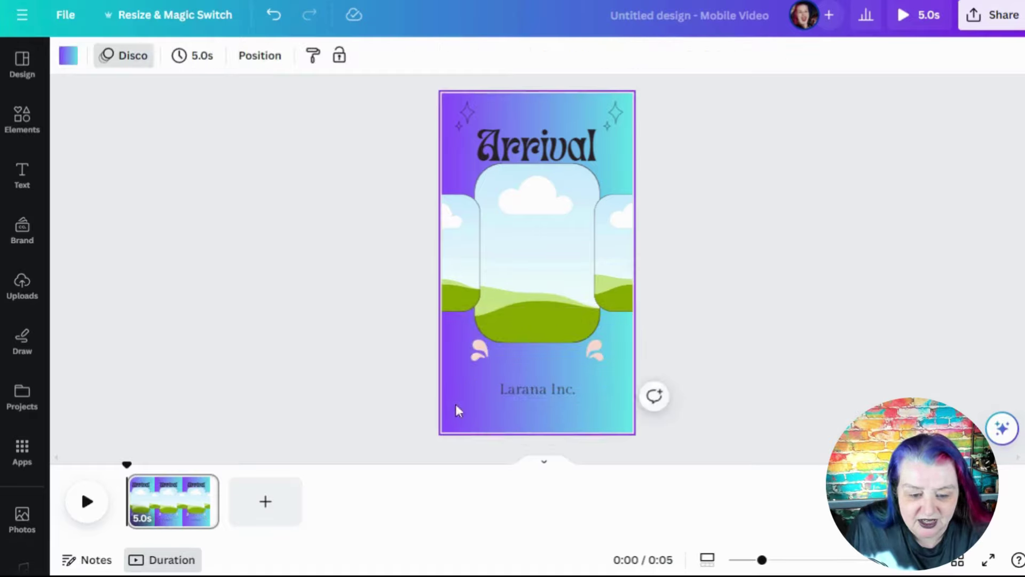
left_click_drag(479, 350, 476, 381)
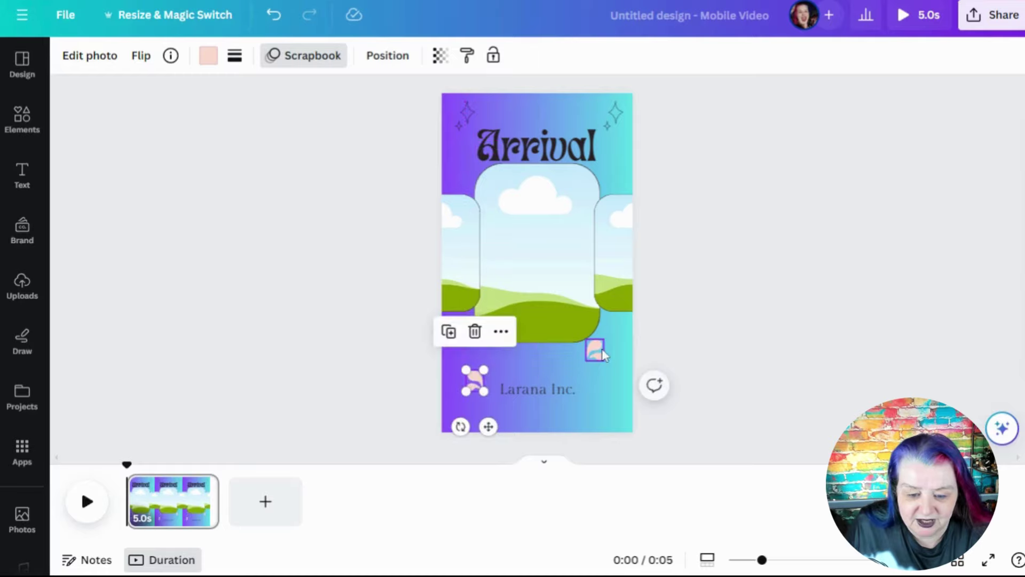
left_click_drag(602, 354, 602, 382)
Enlarge and centre the arch frame, nudge the left frame, and bring the arch to front
left_click(544, 241)
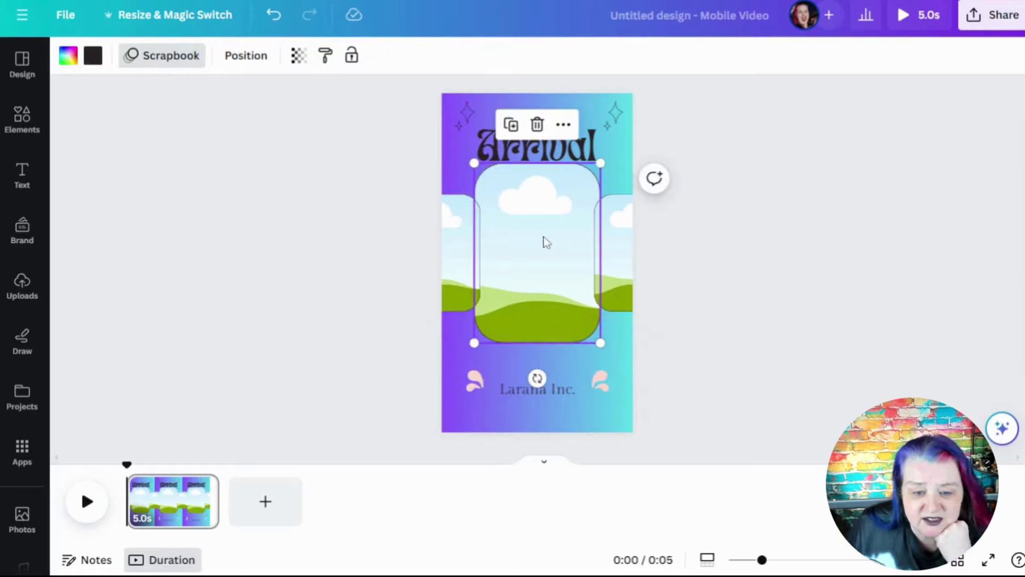
left_click_drag(600, 346, 614, 362)
left_click_drag(549, 297, 539, 290)
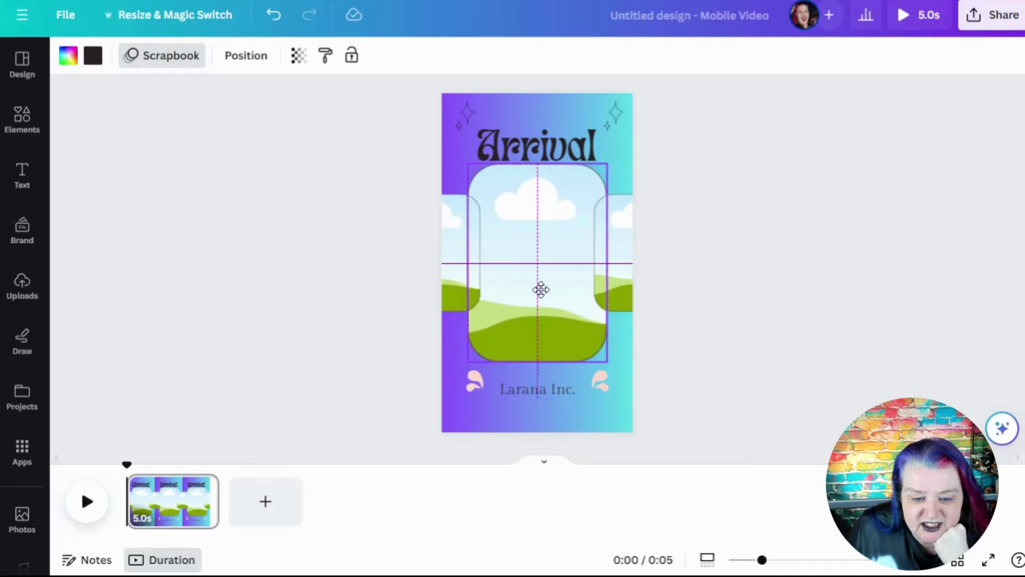
left_click_drag(541, 290, 542, 295)
left_click(454, 270)
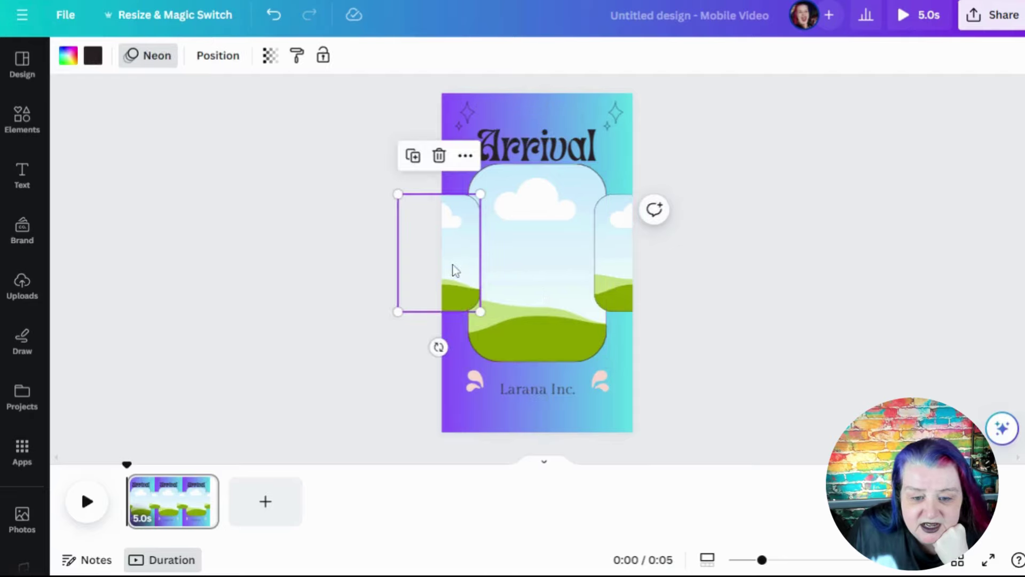
left_click_drag(453, 271, 454, 277)
left_click(543, 236)
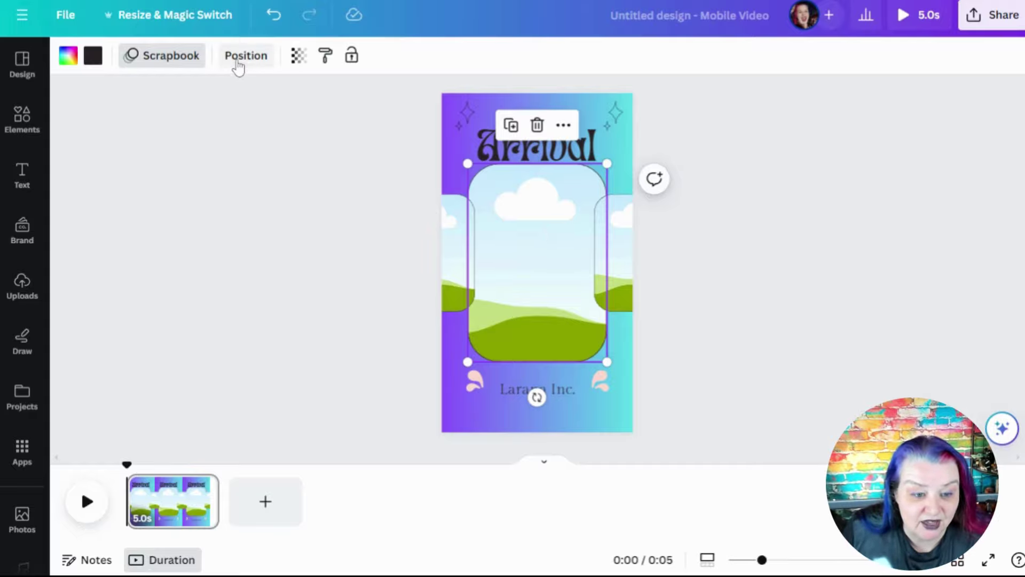
left_click(238, 63)
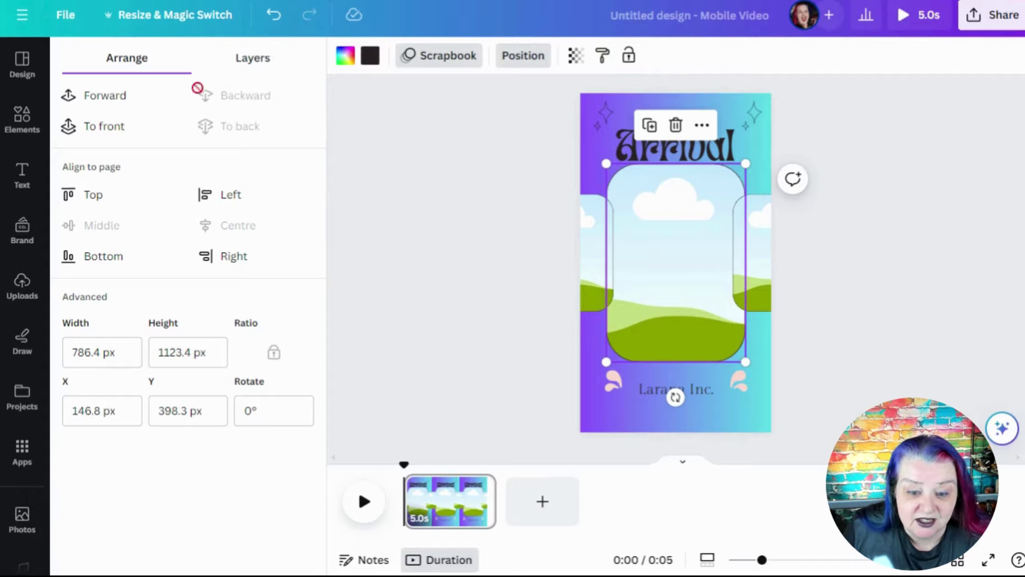
left_click(102, 131)
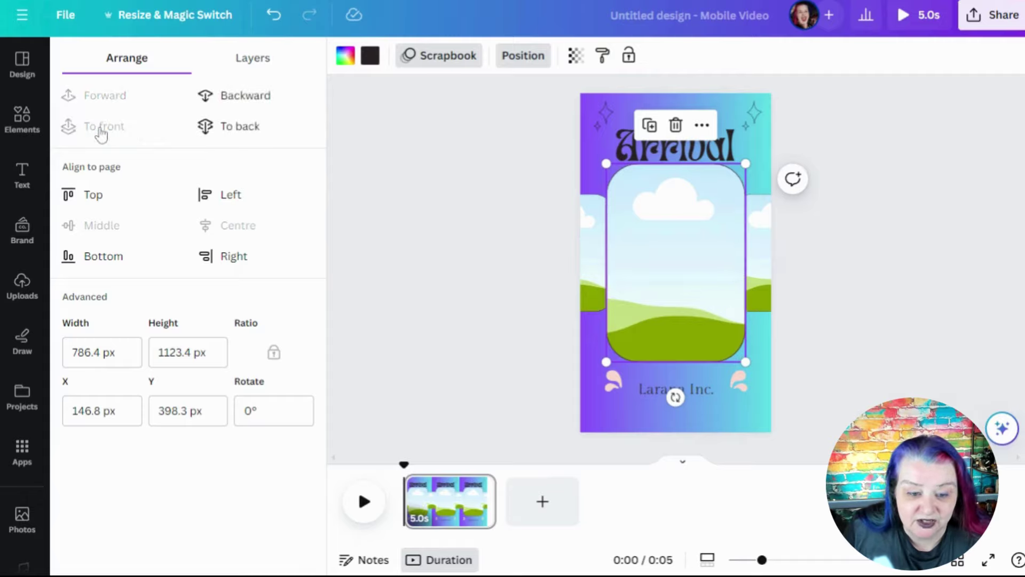
left_click(412, 229)
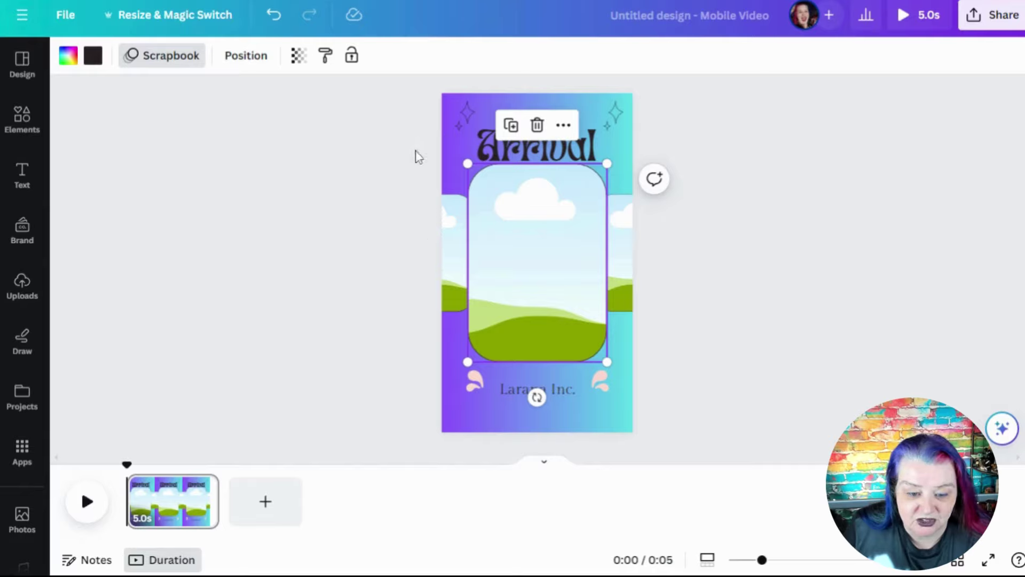
Retitle Arrival to 'Your Pet' and replace Larana Inc. with 'BenMeFuzzylugs'
left_click(403, 214)
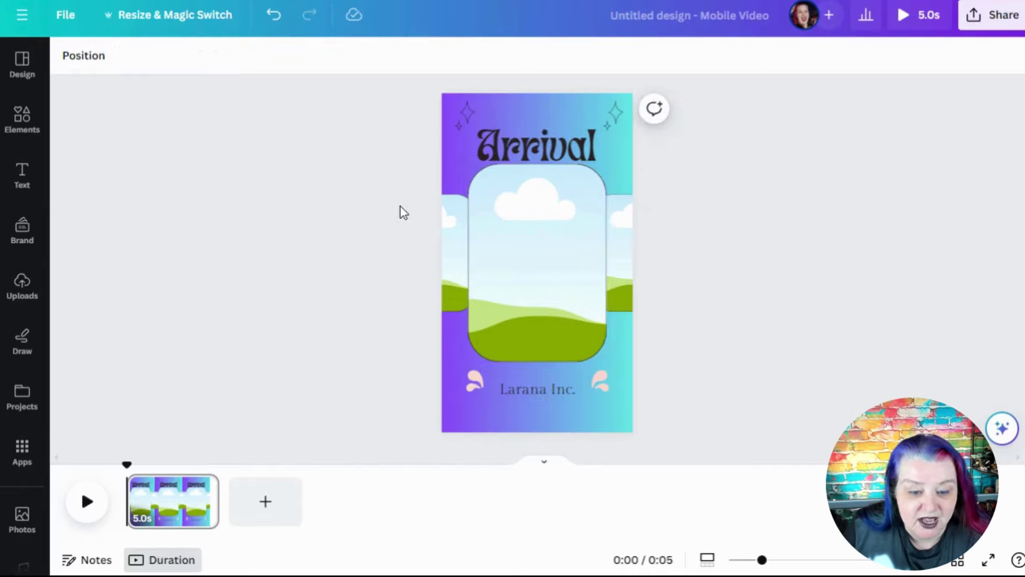
left_click(551, 148)
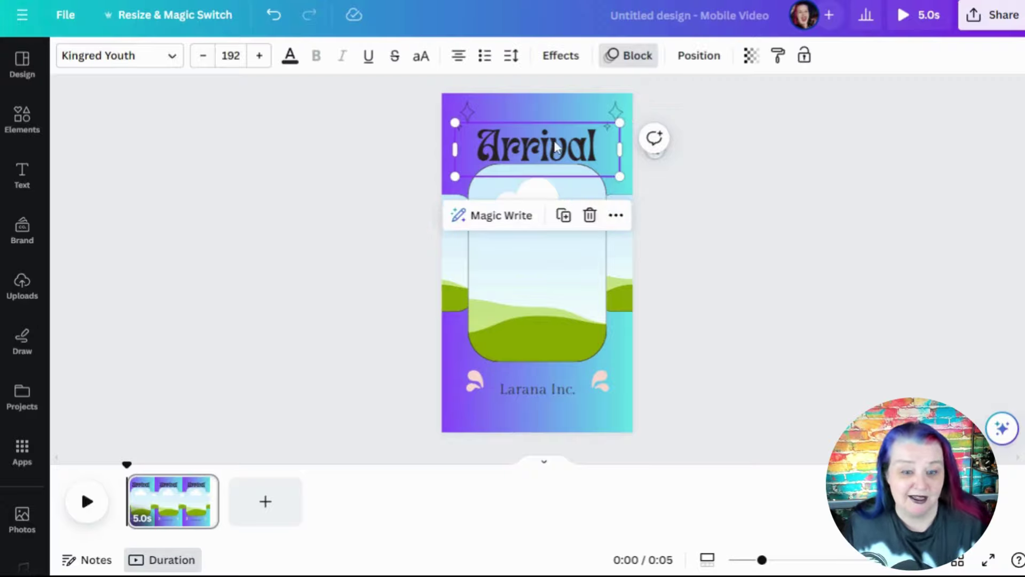
double_click(555, 148)
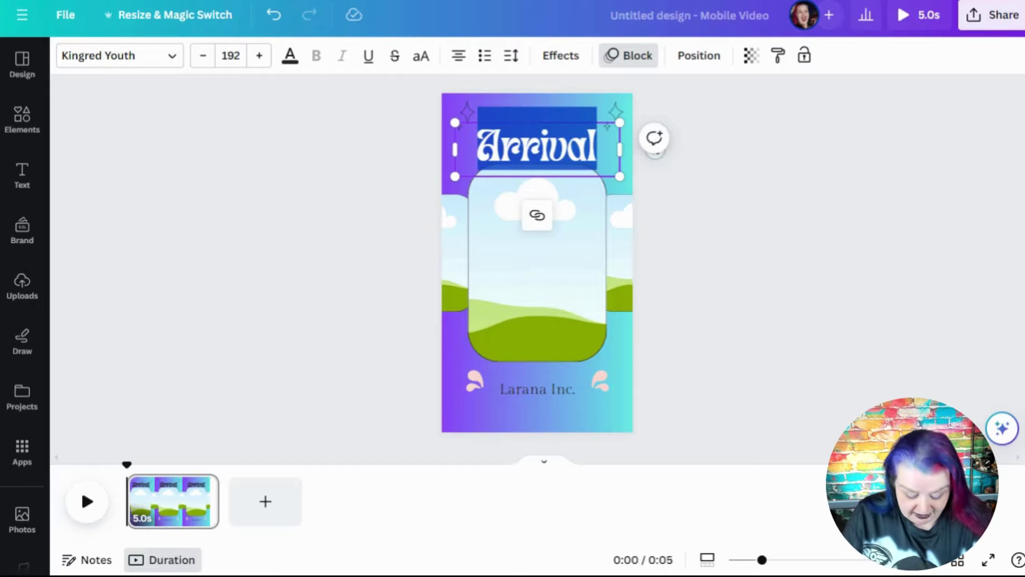
type("You")
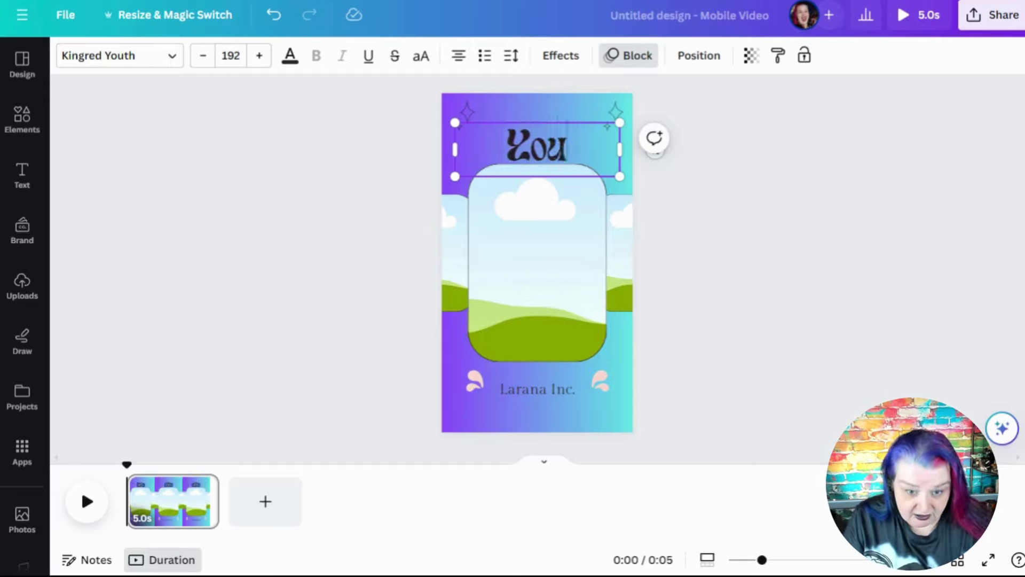
type("r Pet")
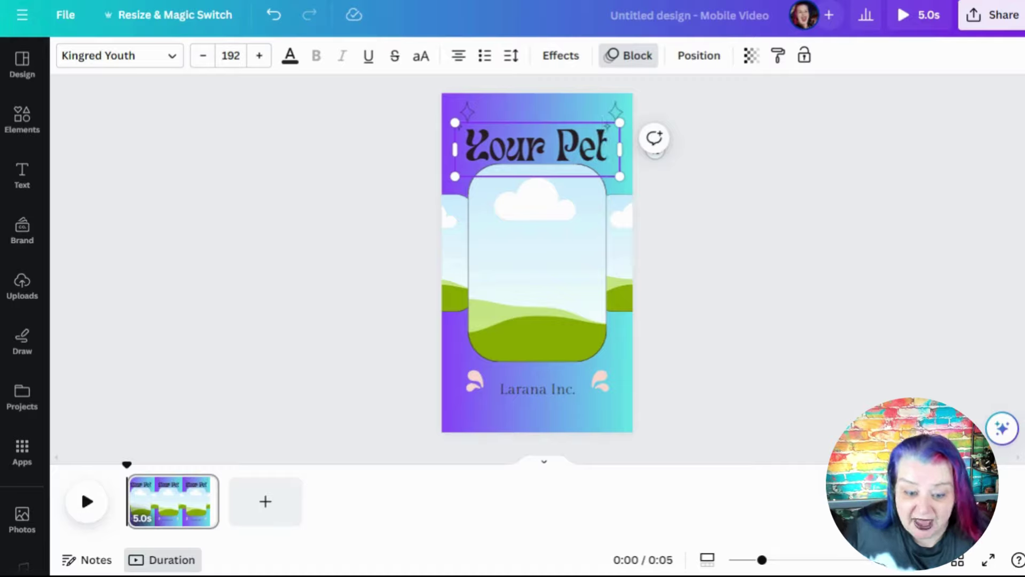
double_click(536, 389)
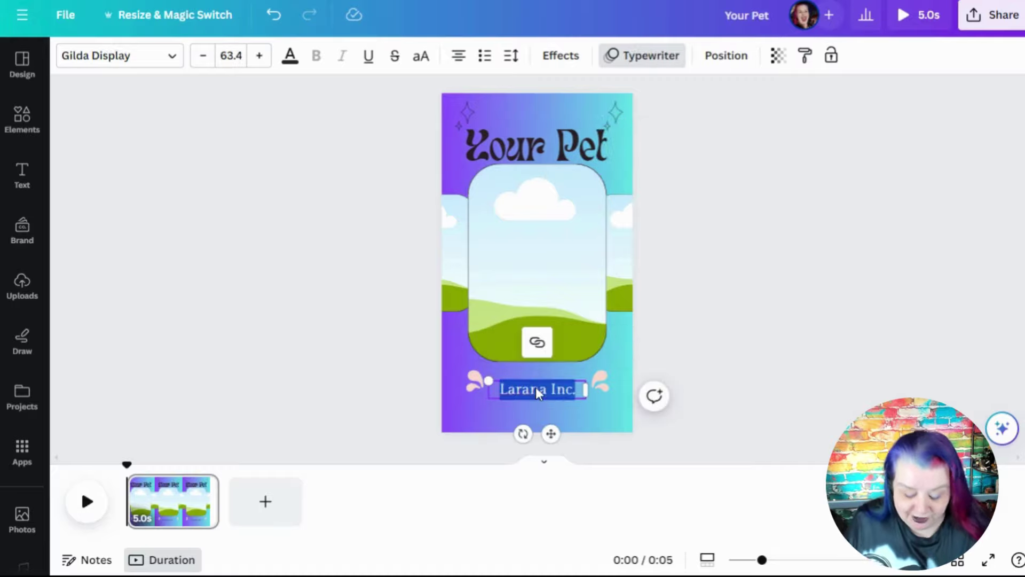
type("B")
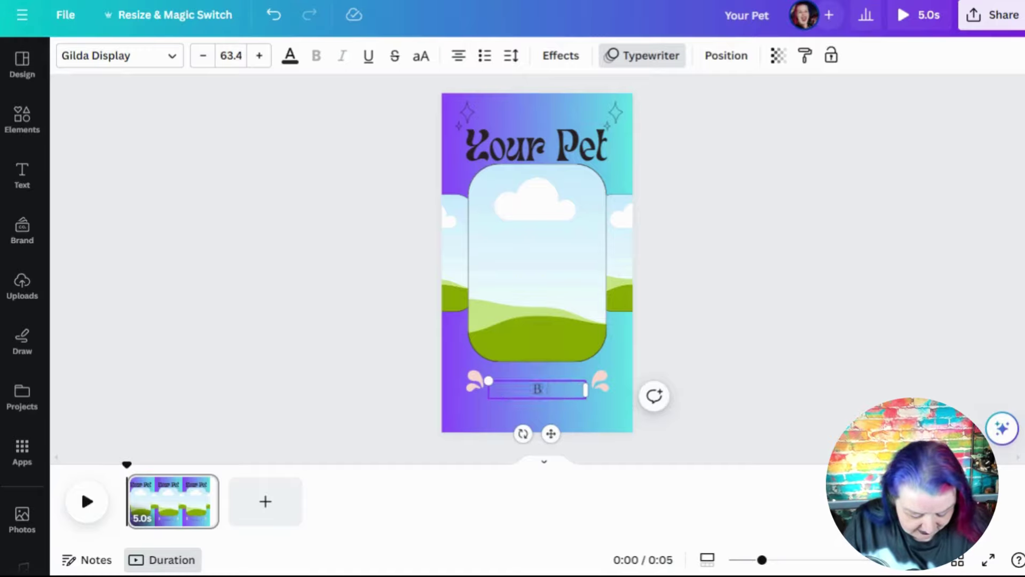
type("enMeFuzzylugs")
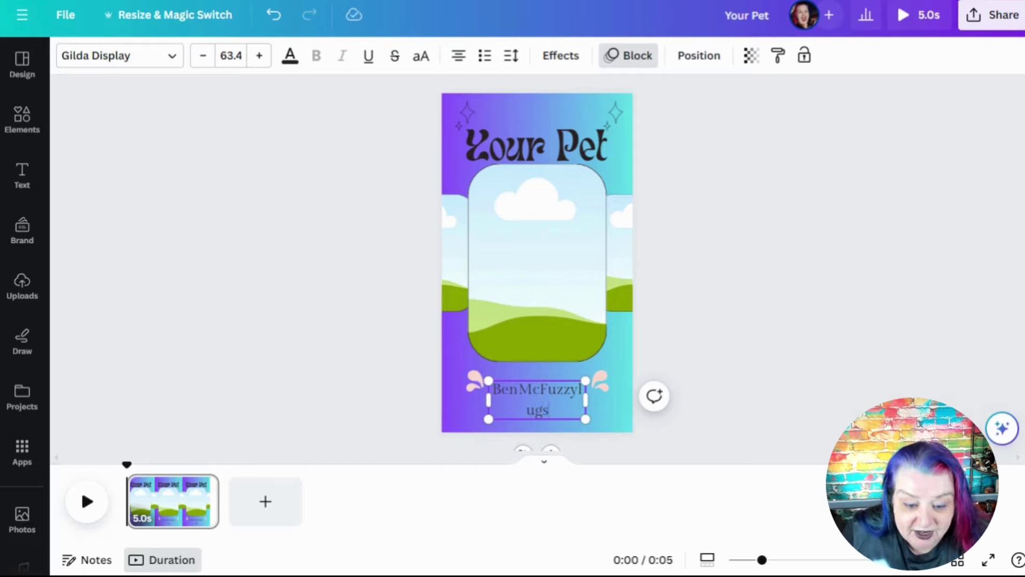
Centre the pet name and space the pink flourishes evenly on either side
left_click(475, 380)
left_click_drag(475, 381, 453, 379)
mouse_move(600, 380)
left_mouse_down()
mouse_move(618, 380)
mouse_move(609, 392)
left_mouse_up()
left_click(582, 398)
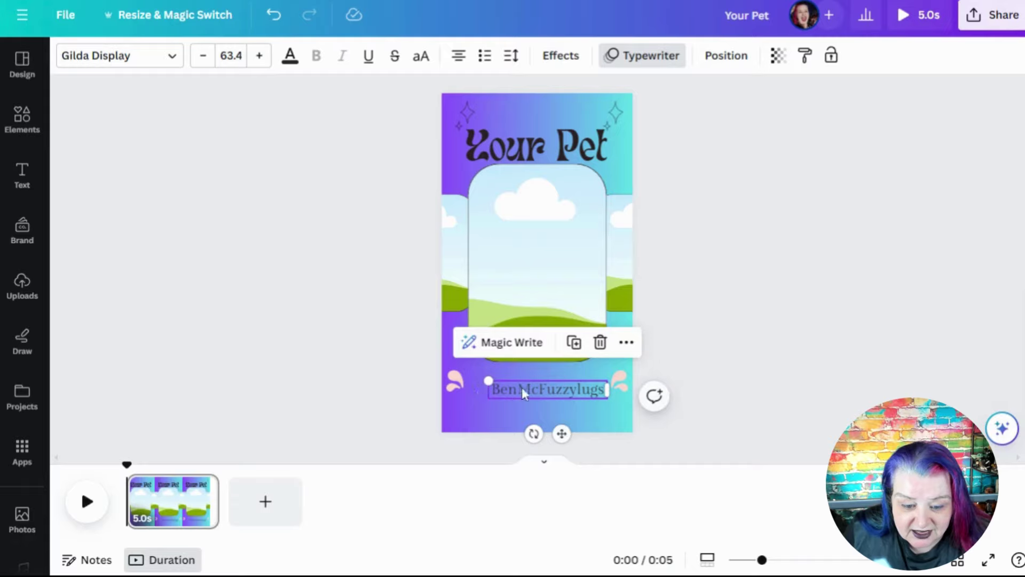
mouse_move(523, 394)
left_mouse_down()
mouse_move(514, 391)
mouse_move(525, 388)
left_mouse_up()
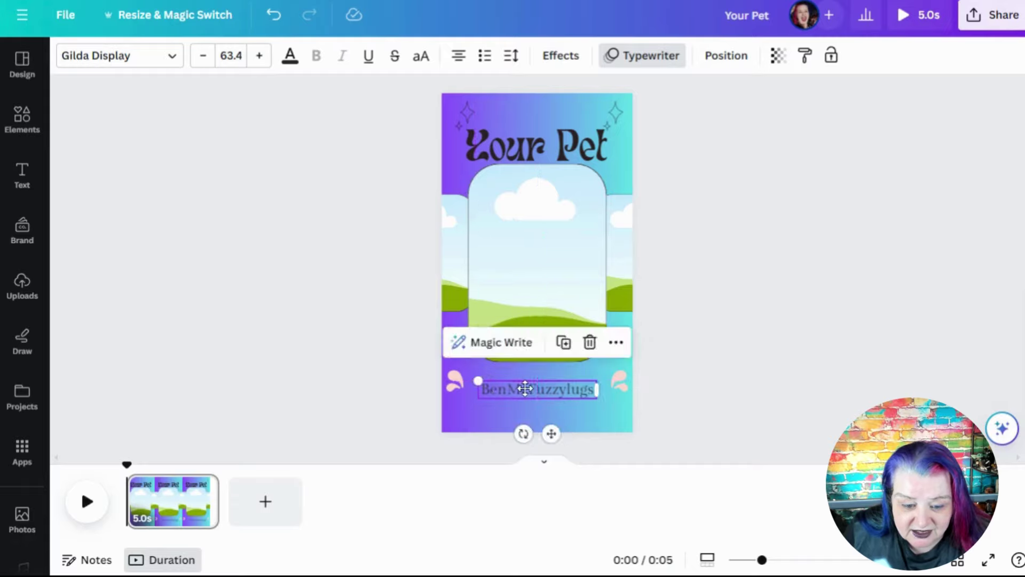
left_click(456, 380)
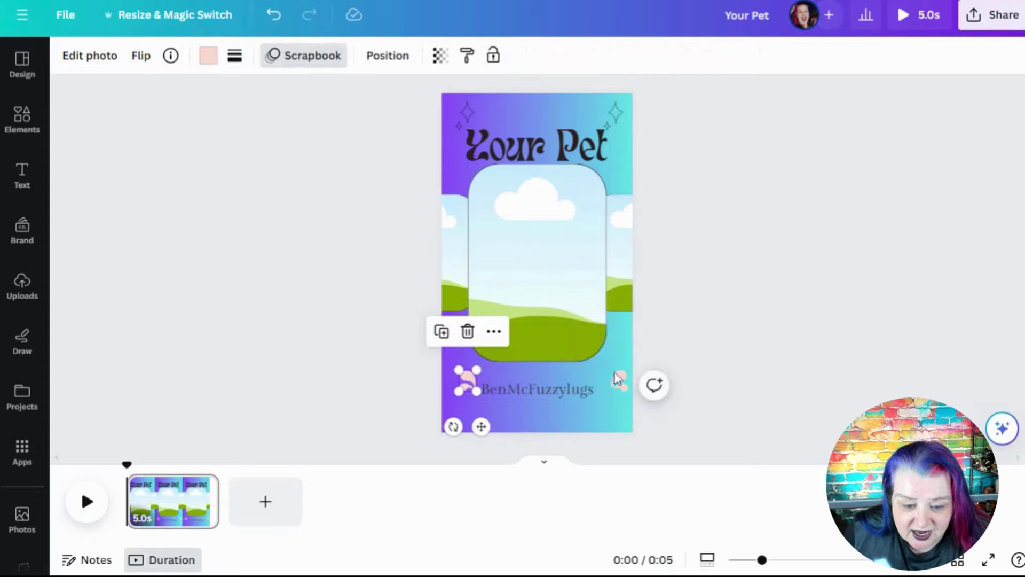
left_click_drag(618, 379, 605, 374)
left_click(380, 313)
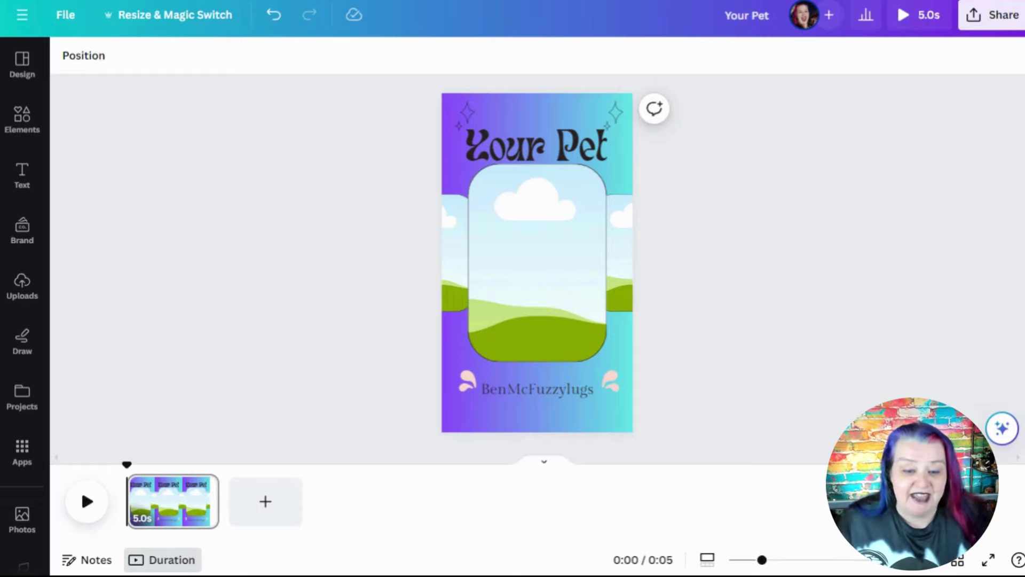
Set the Your Pet title to the Lucky Bones font at size 178
left_click(483, 139)
left_click(101, 56)
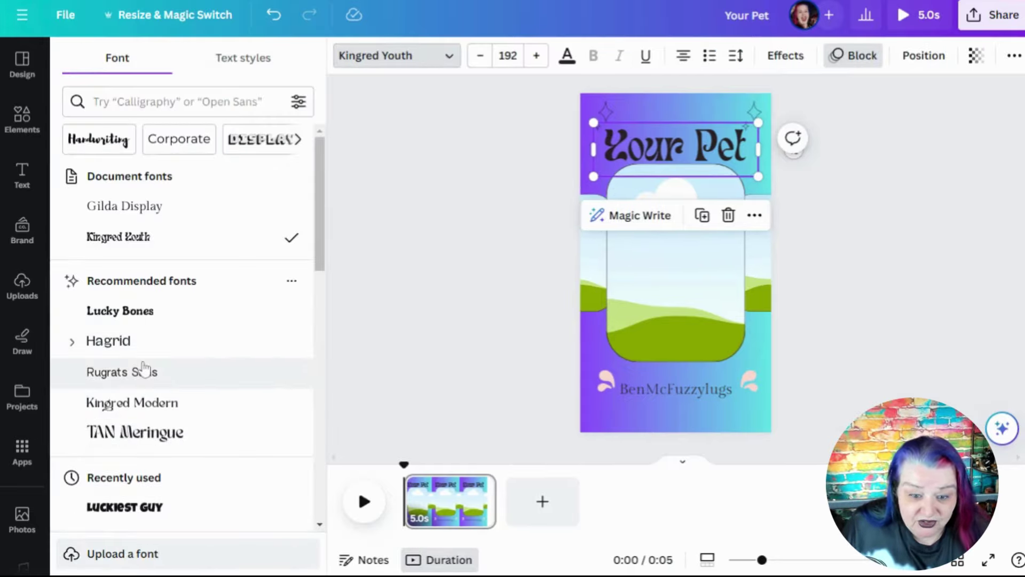
left_click(134, 315)
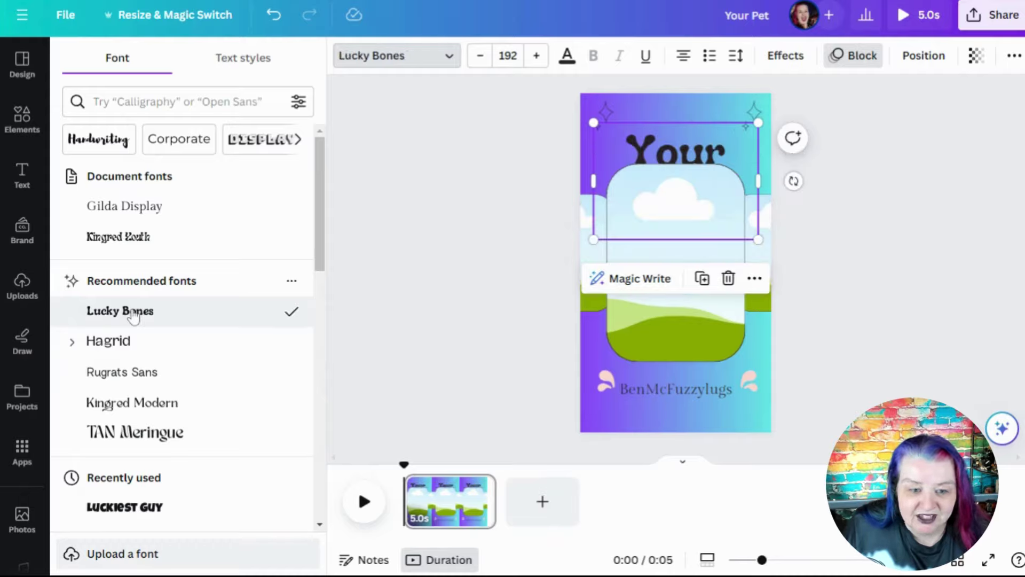
left_click(475, 55)
left_click(476, 55)
left_click(475, 55)
left_click(476, 55)
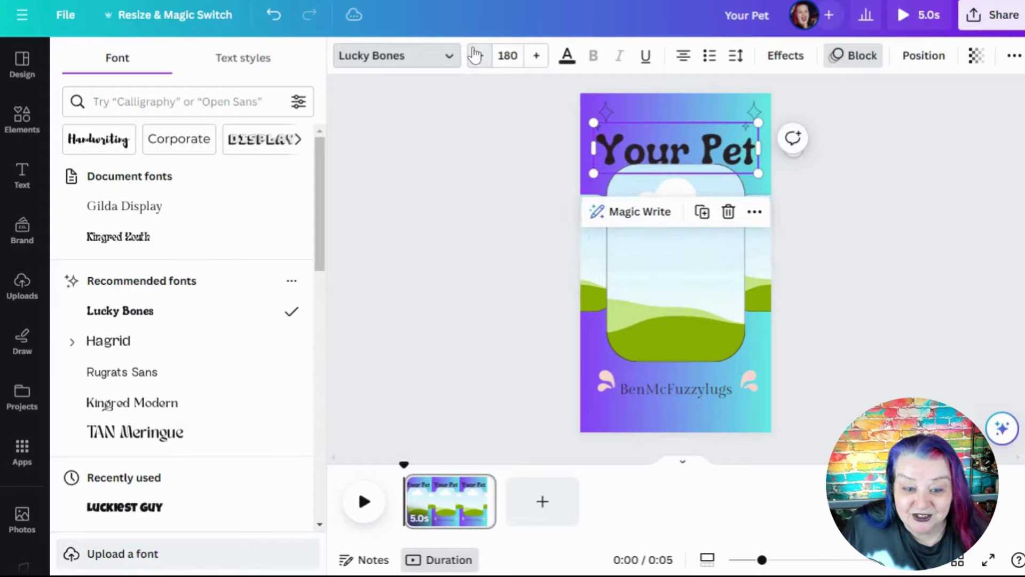
left_click(476, 55)
left_click(475, 55)
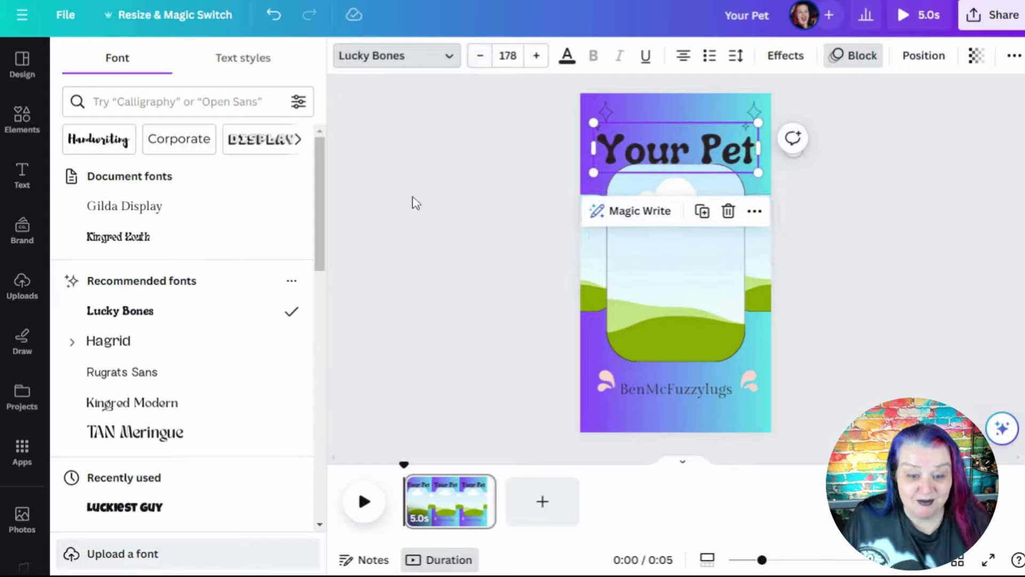
left_click(406, 213)
left_click(359, 248)
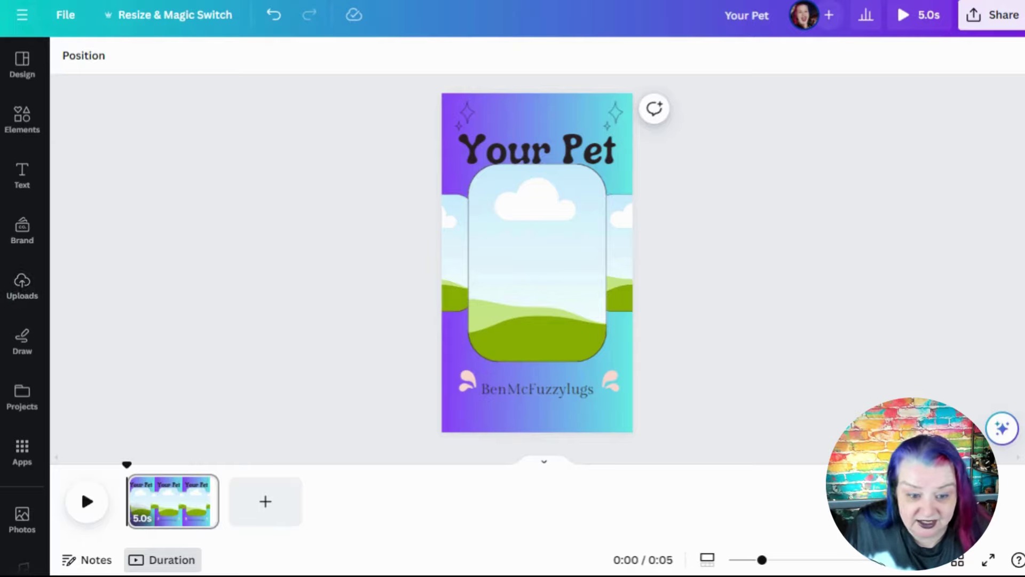
From Uploads, fill the arch with the Samoyed photo and add the paperclip-dog and toy-dogs photos
left_click(22, 280)
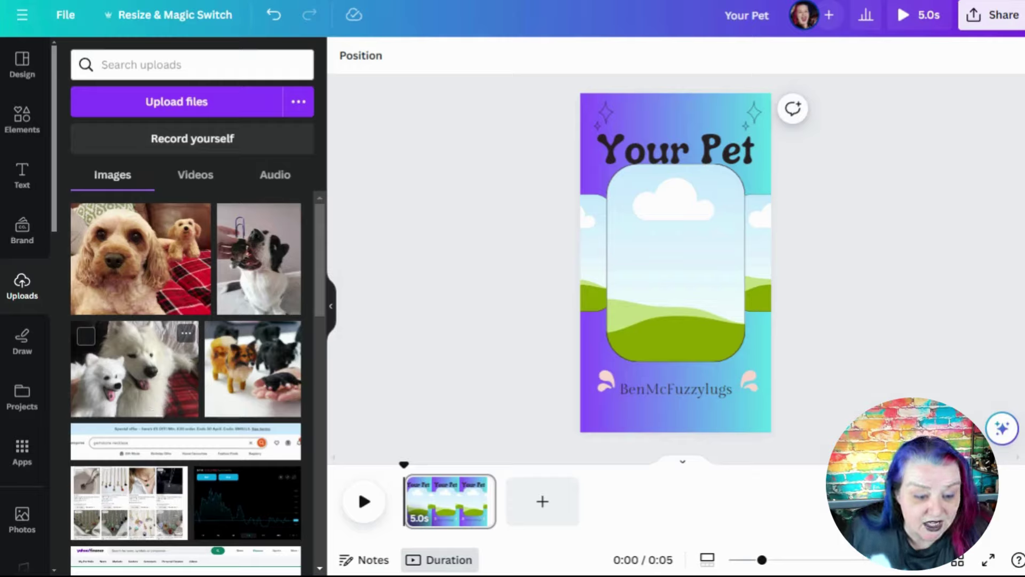
left_click(137, 391)
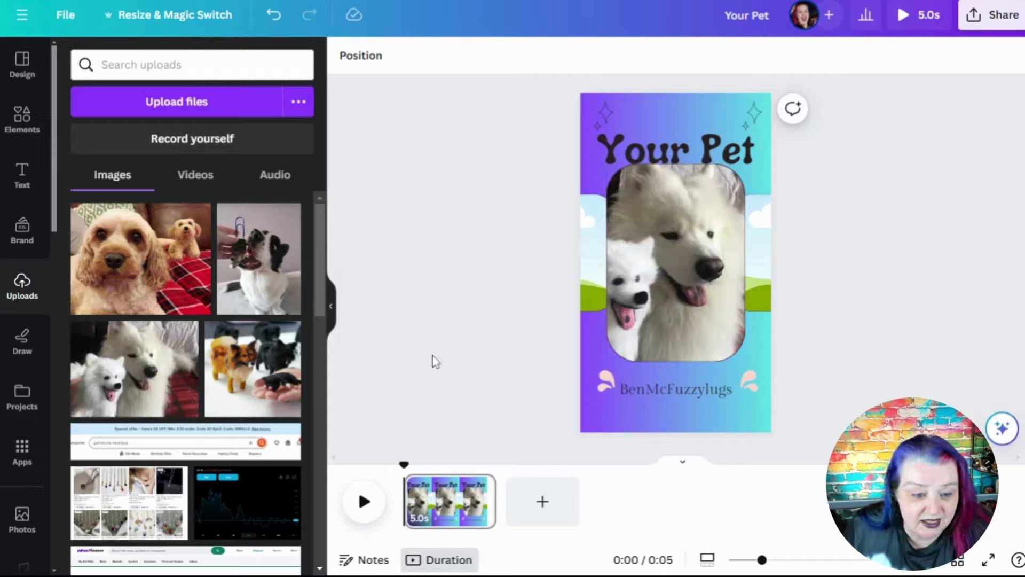
left_click(262, 266)
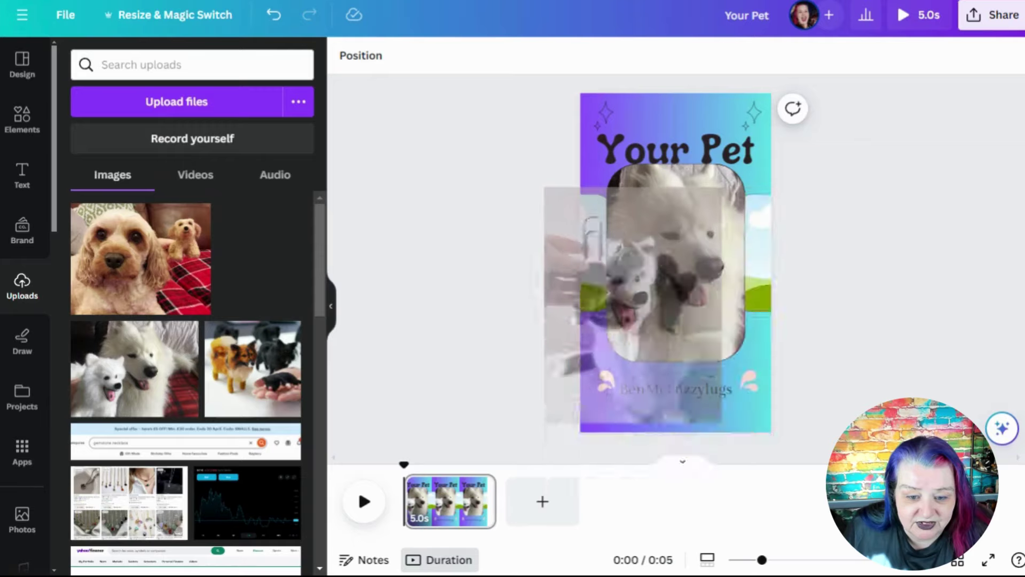
left_click(271, 248)
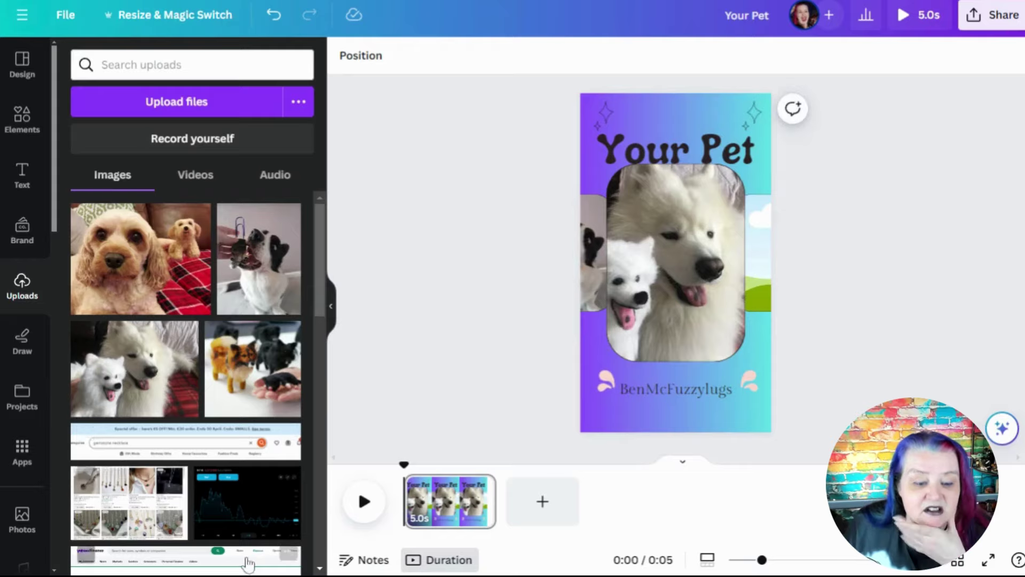
left_click(259, 385)
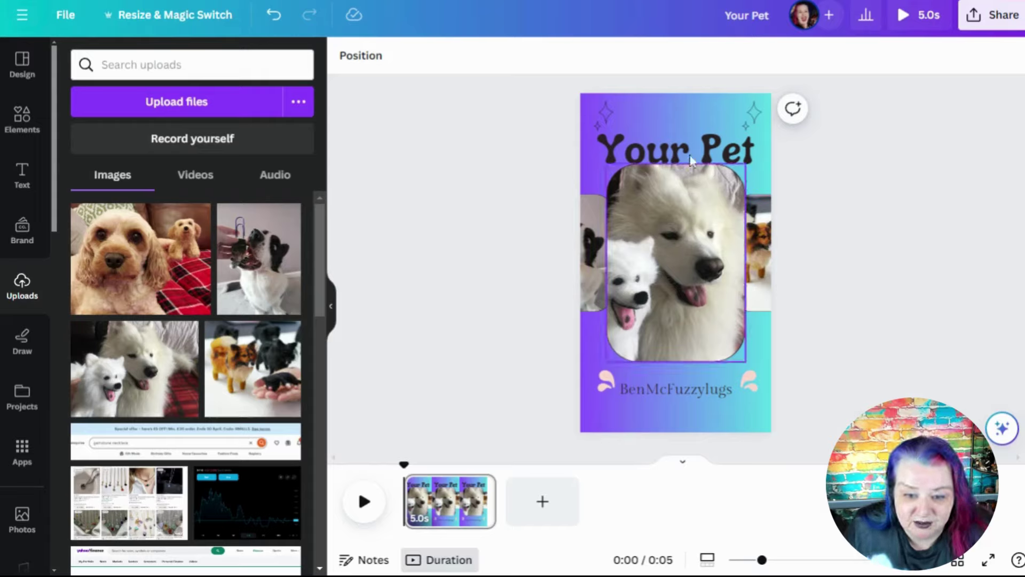
Nudge the Your Pet title slightly upward
left_click(669, 147)
left_click_drag(670, 147, 672, 142)
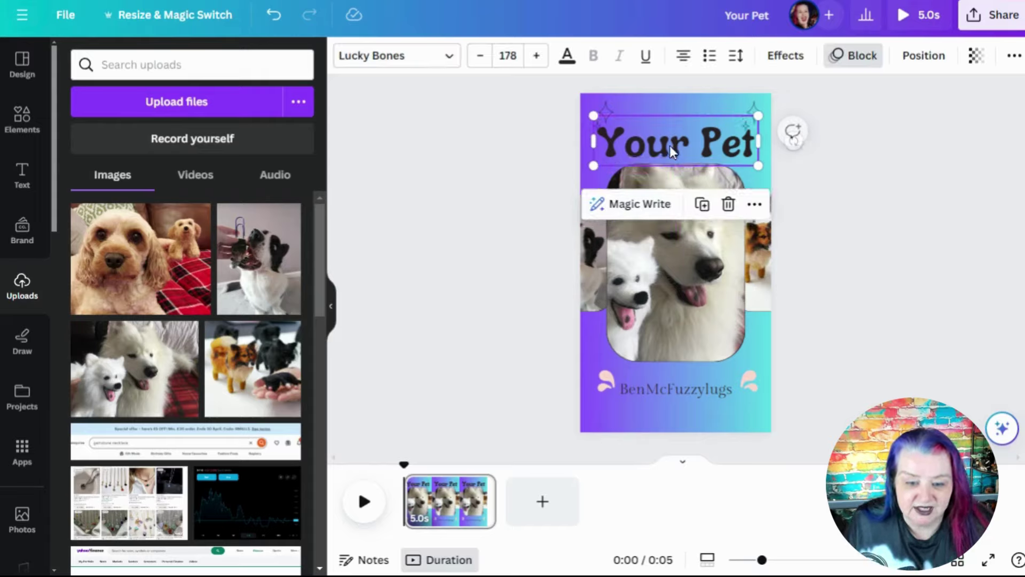
left_click(514, 288)
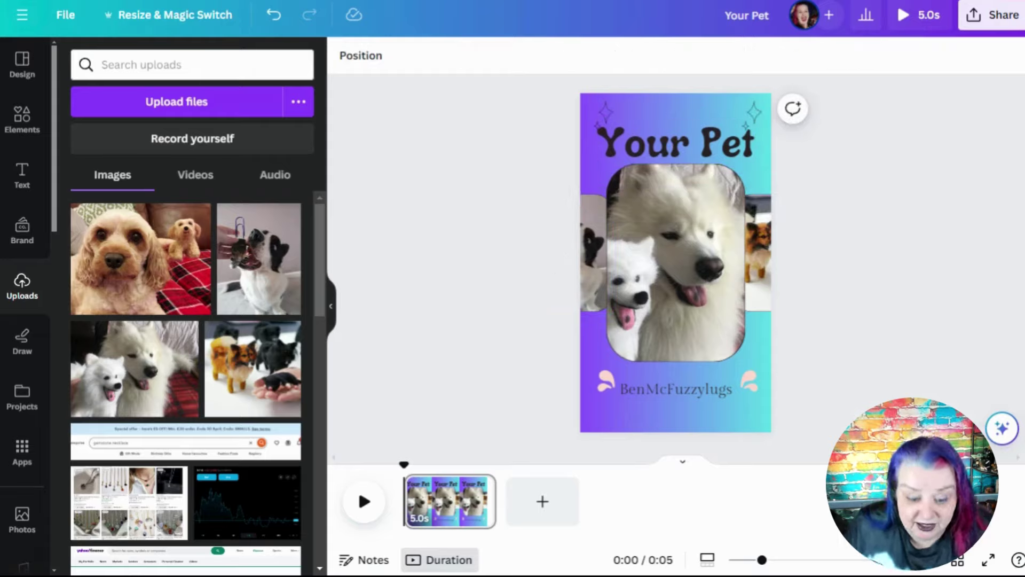
Duplicate the page twice, giving three pages totalling 14.0s
right_click(445, 502)
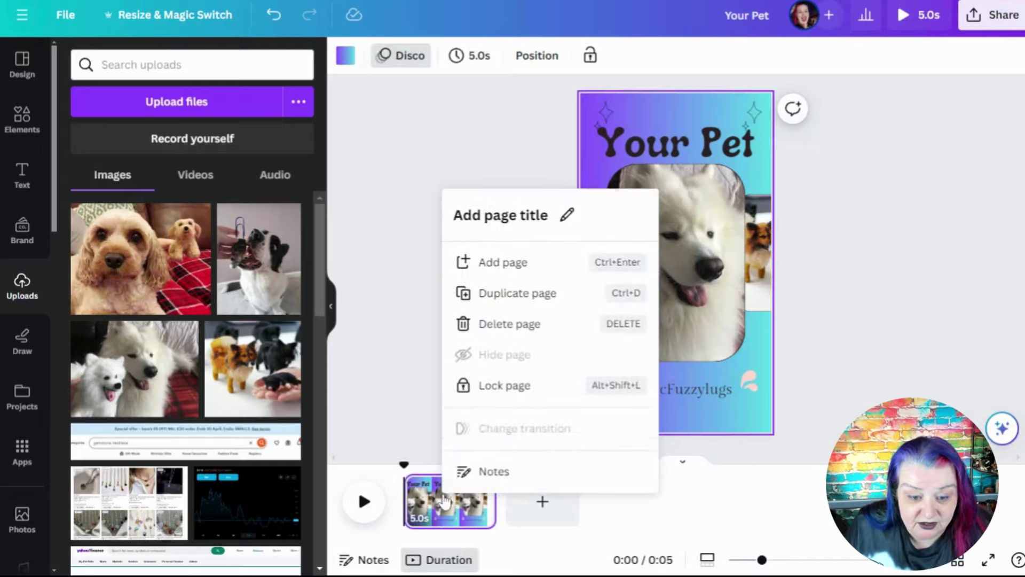
left_click(481, 293)
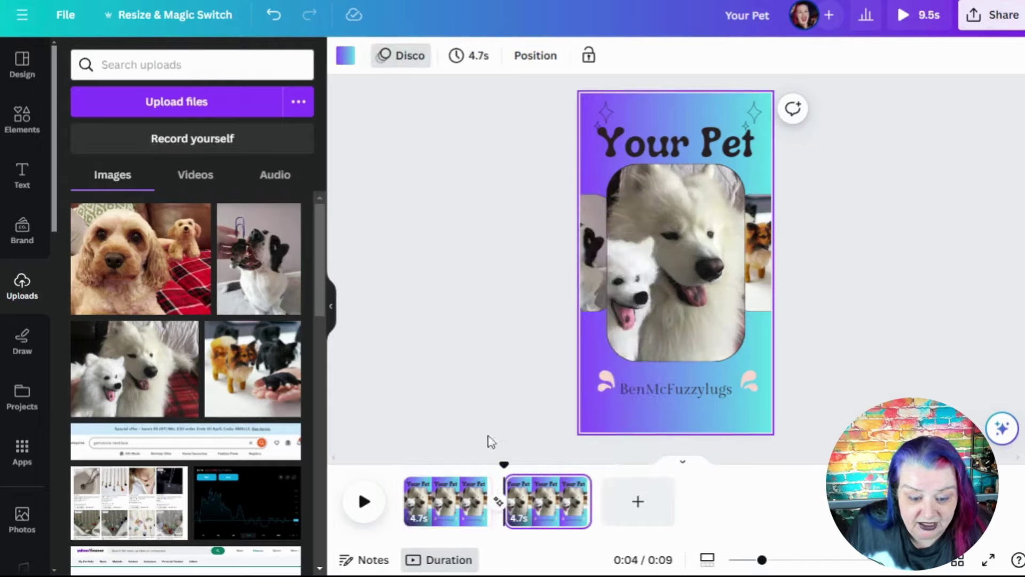
right_click(453, 506)
left_click(528, 299)
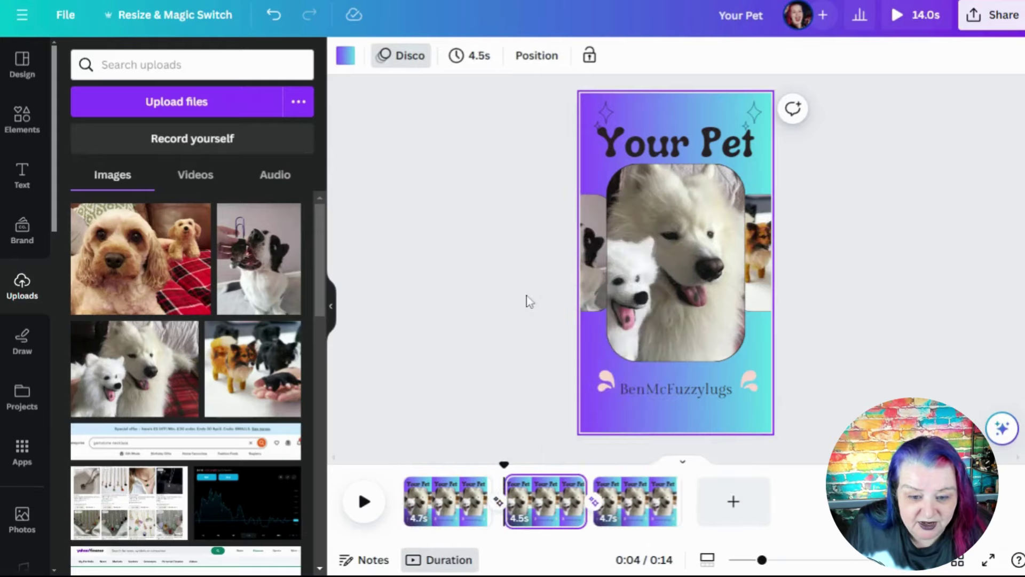
left_click(534, 503)
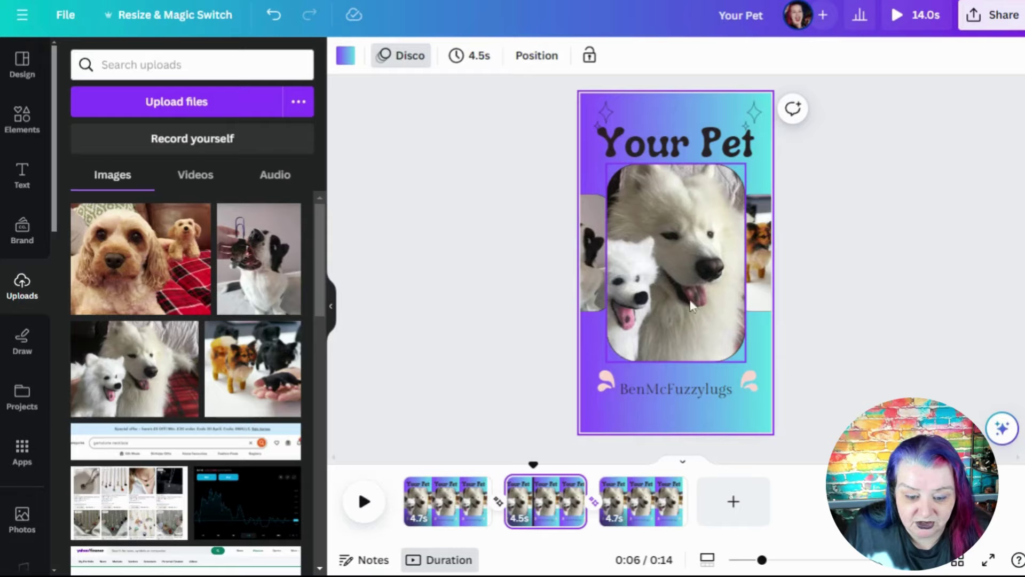
On page 2, detach the photos from the arched frame, checking against page 1
right_click(763, 243)
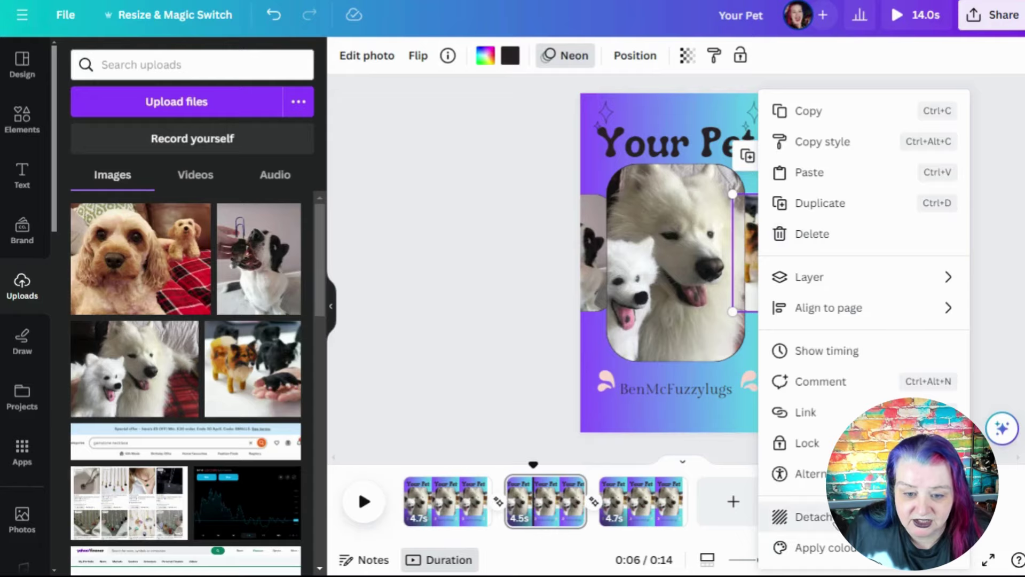
left_click(810, 172)
right_click(679, 170)
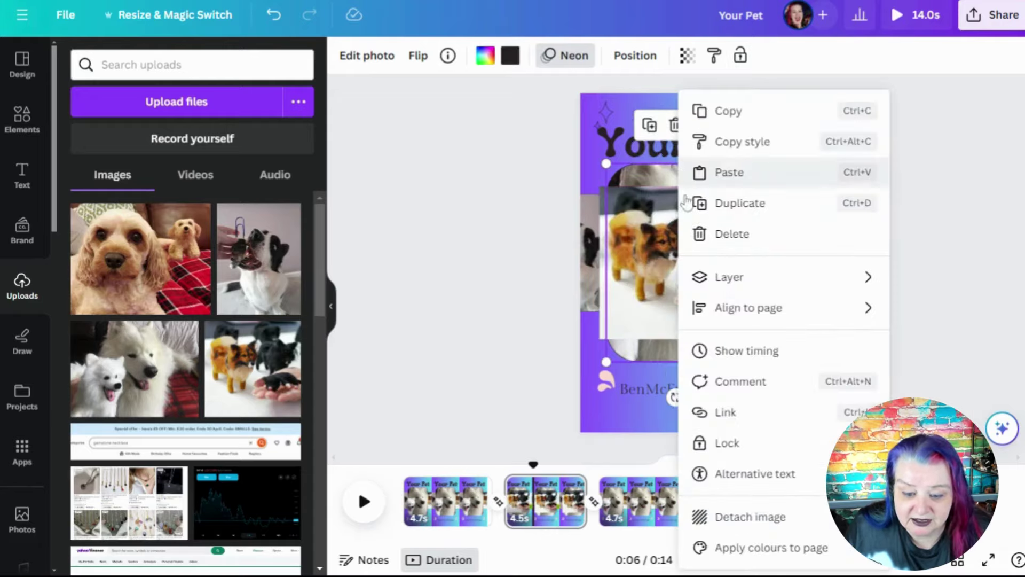
left_click(769, 516)
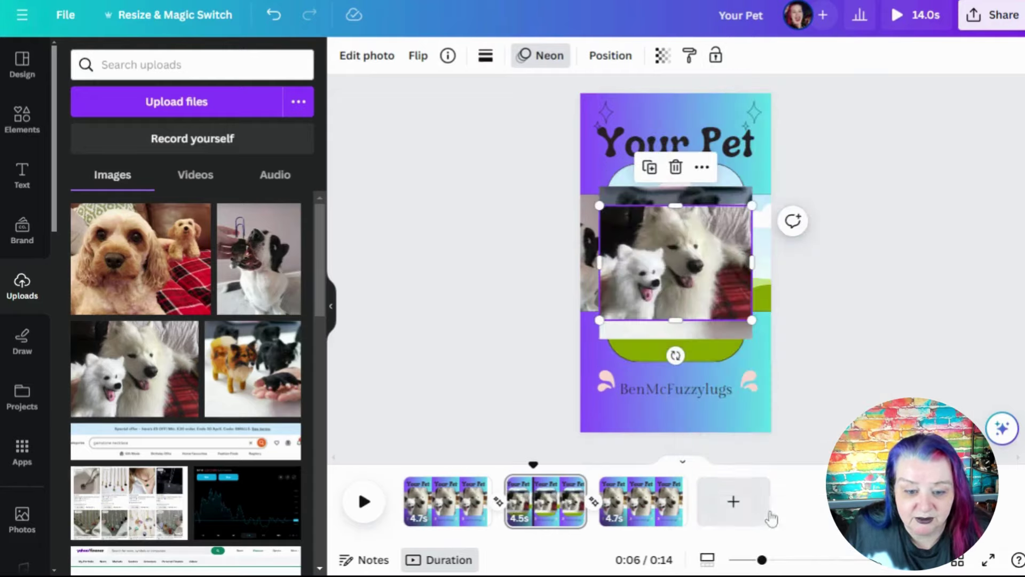
right_click(584, 213)
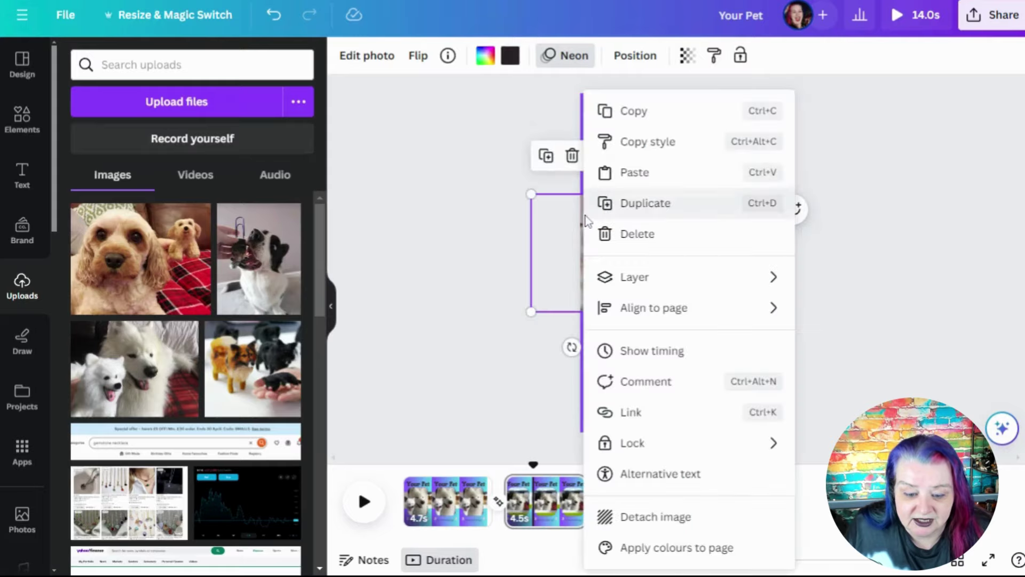
left_click(667, 517)
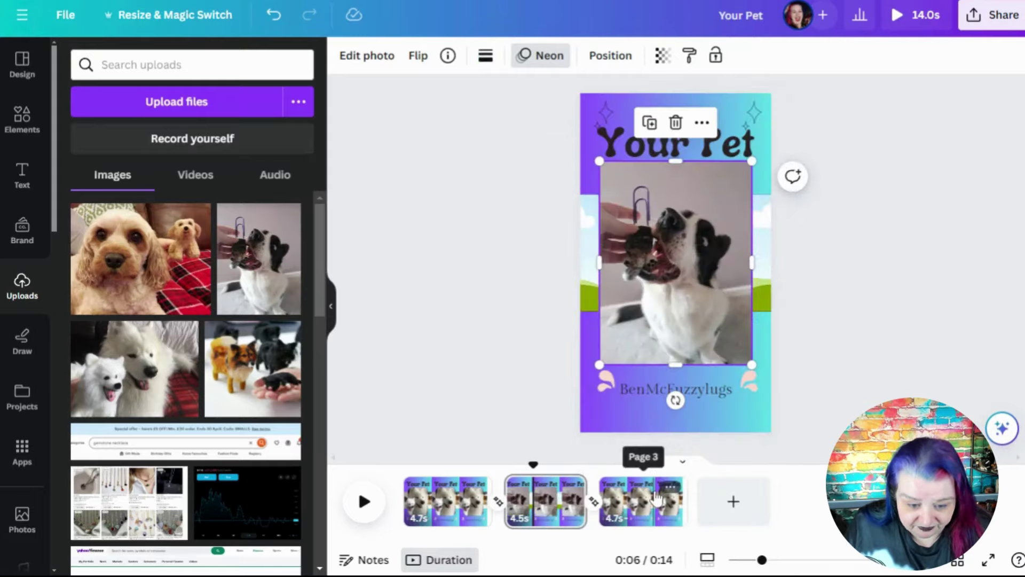
left_click(456, 513)
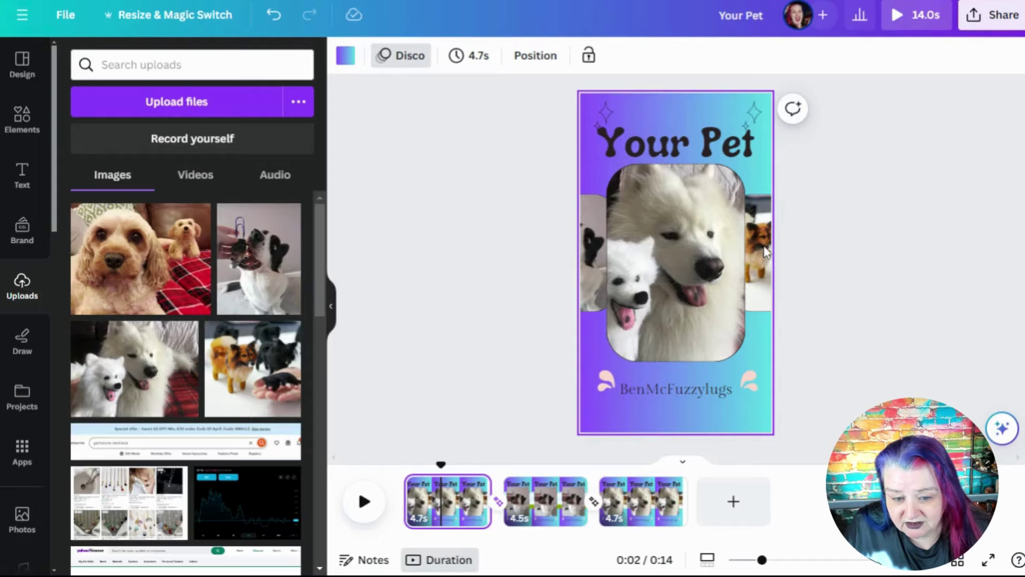
left_click(539, 502)
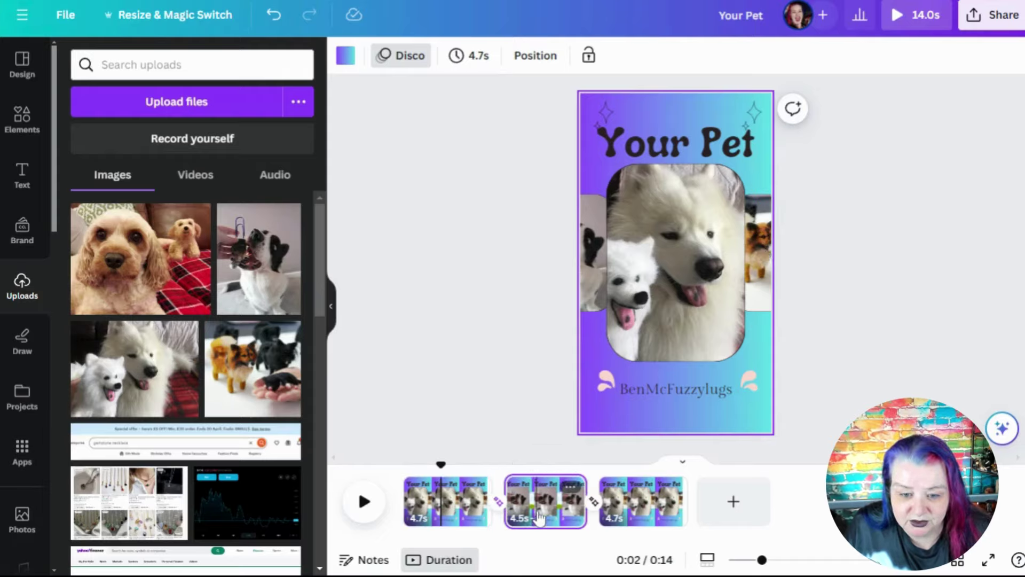
Put the paperclip dog in the arch and move the white dogs and other photo to the edges
left_click(646, 251)
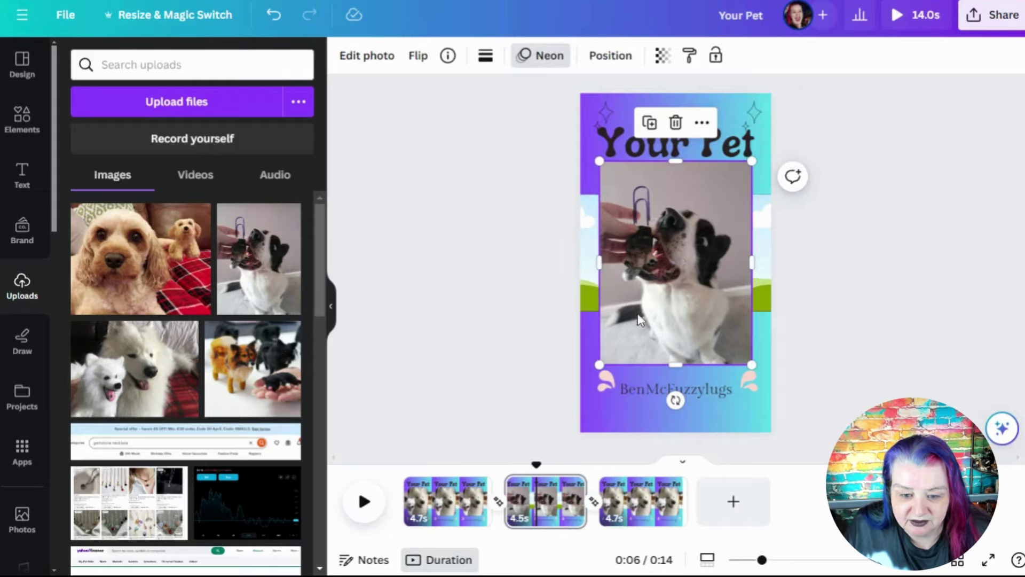
mouse_move(639, 320)
left_mouse_down()
mouse_move(640, 374)
mouse_move(644, 327)
left_mouse_up()
left_click_drag(646, 284, 660, 259)
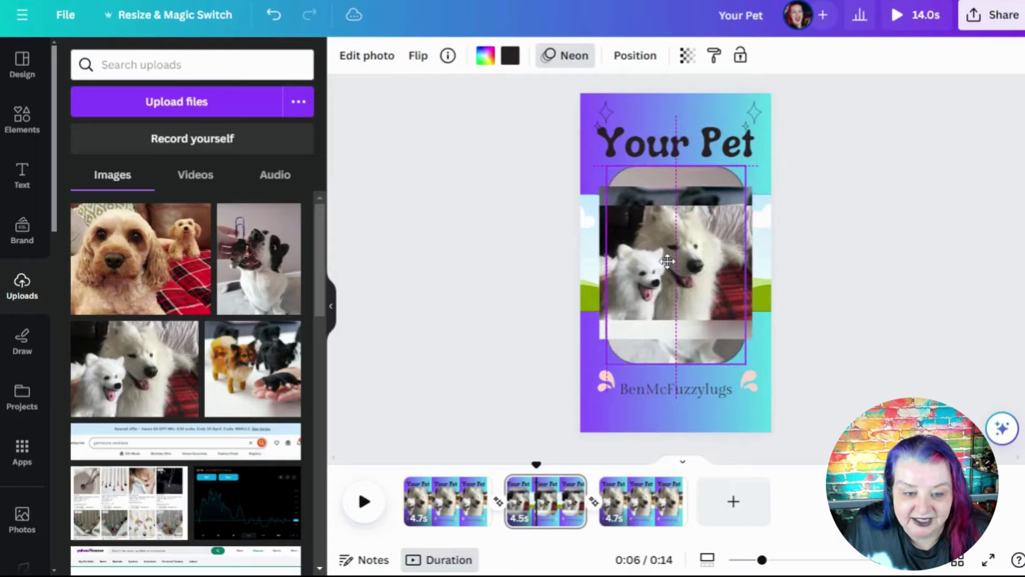
left_click(275, 16)
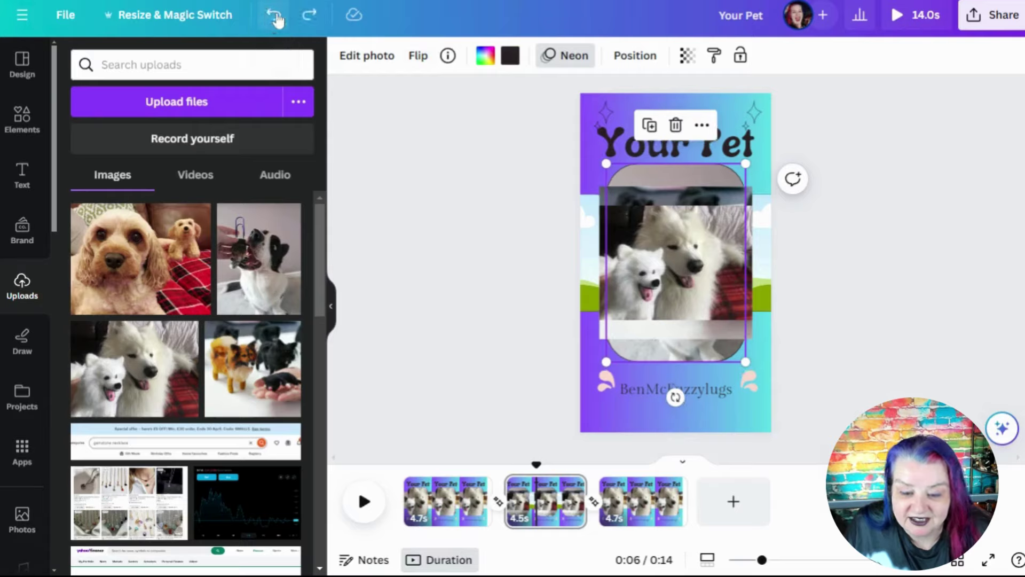
mouse_move(679, 255)
left_mouse_down()
mouse_move(719, 268)
mouse_move(680, 250)
left_mouse_up()
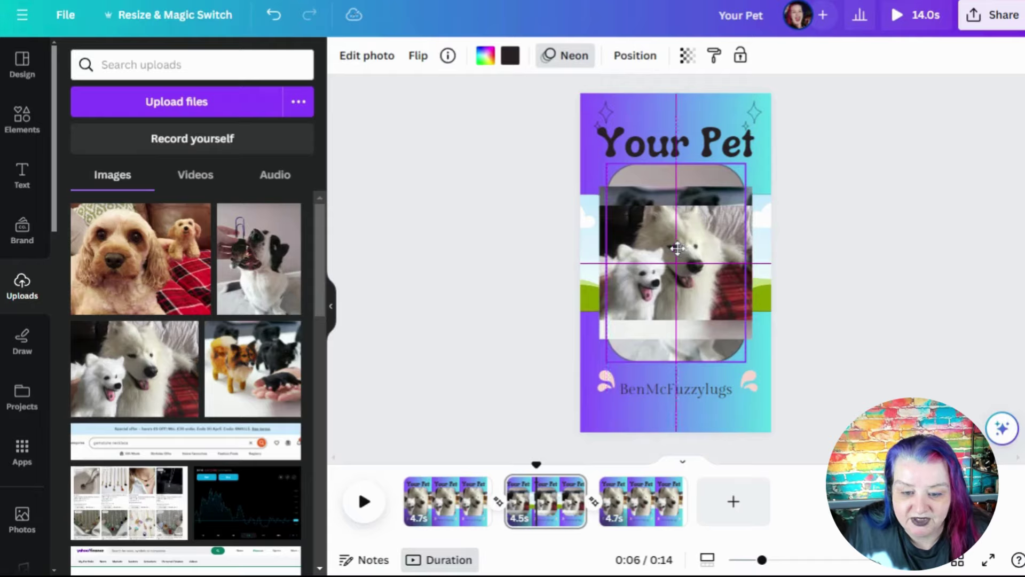
left_click_drag(677, 248, 678, 249)
left_click(617, 239)
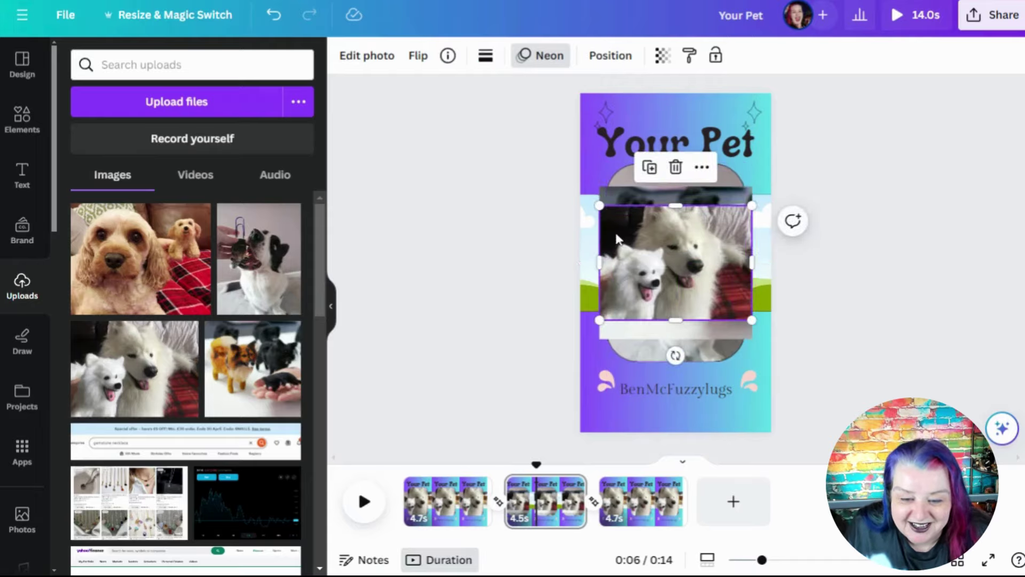
left_click_drag(618, 240, 732, 229)
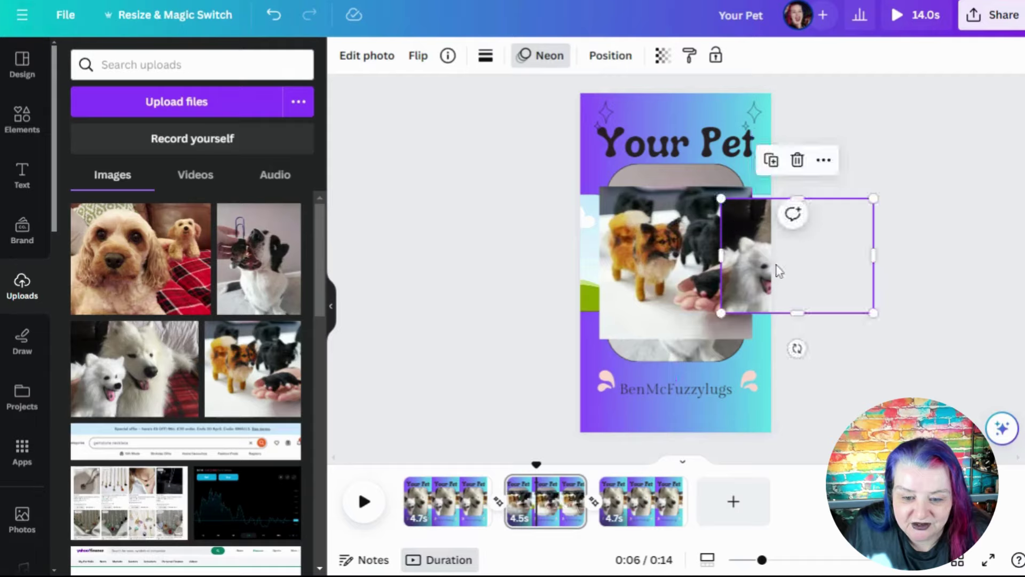
left_click_drag(799, 247, 718, 246)
left_click_drag(619, 259, 777, 259)
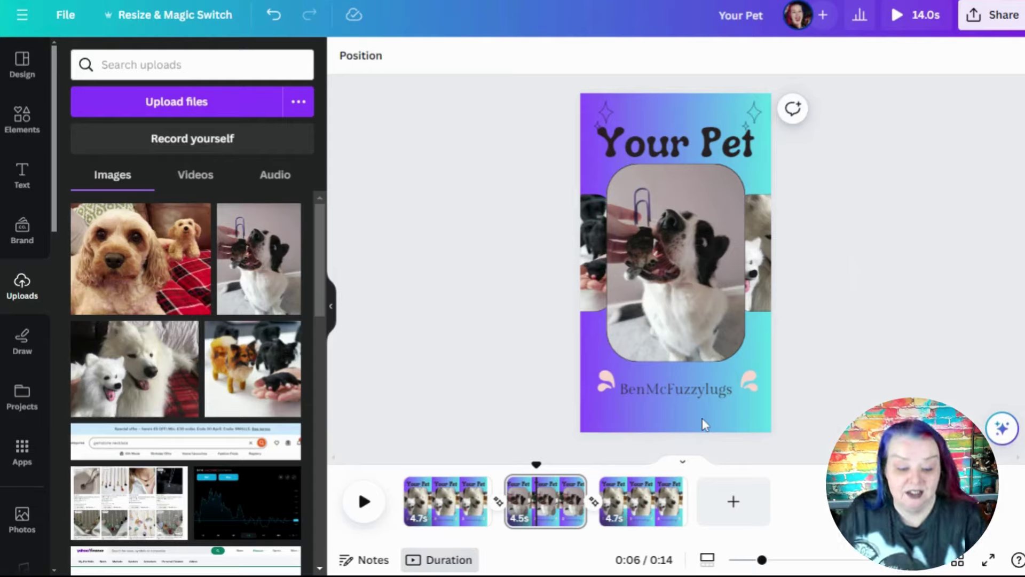
left_click(425, 496)
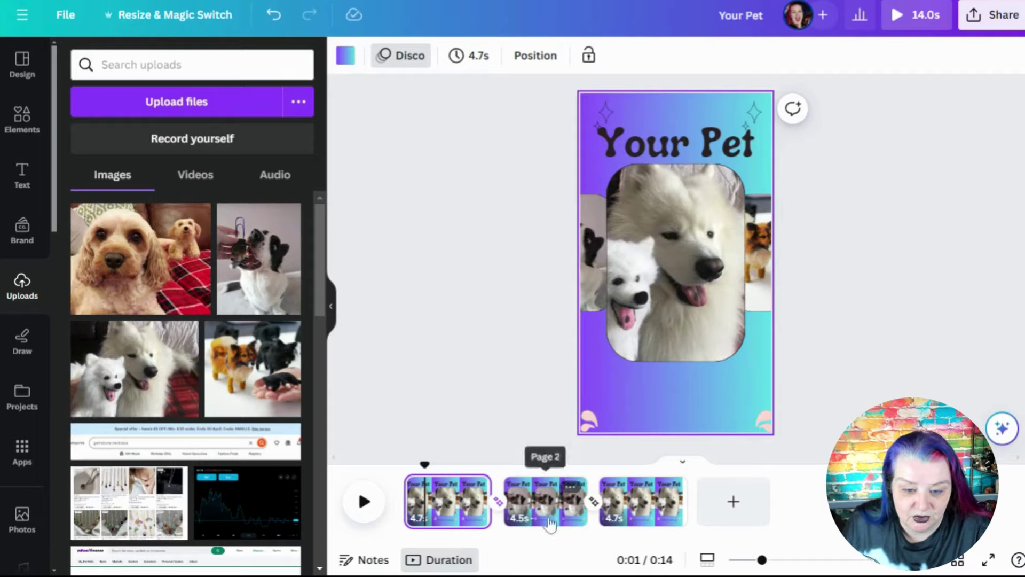
Detach the centre, left-edge and right-edge photos on page 3 from their frames
left_click(533, 505)
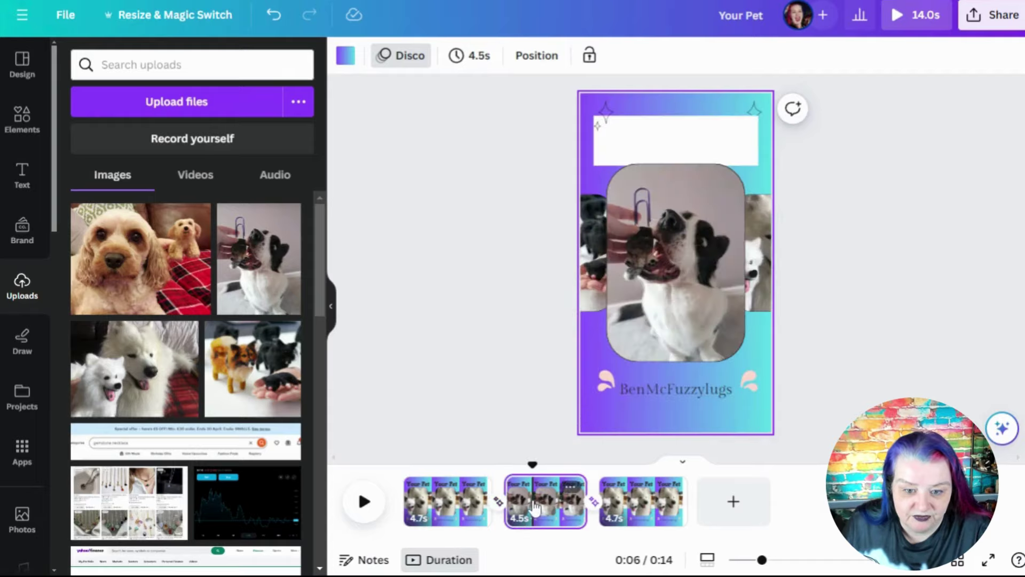
left_click(613, 123)
left_click(674, 499)
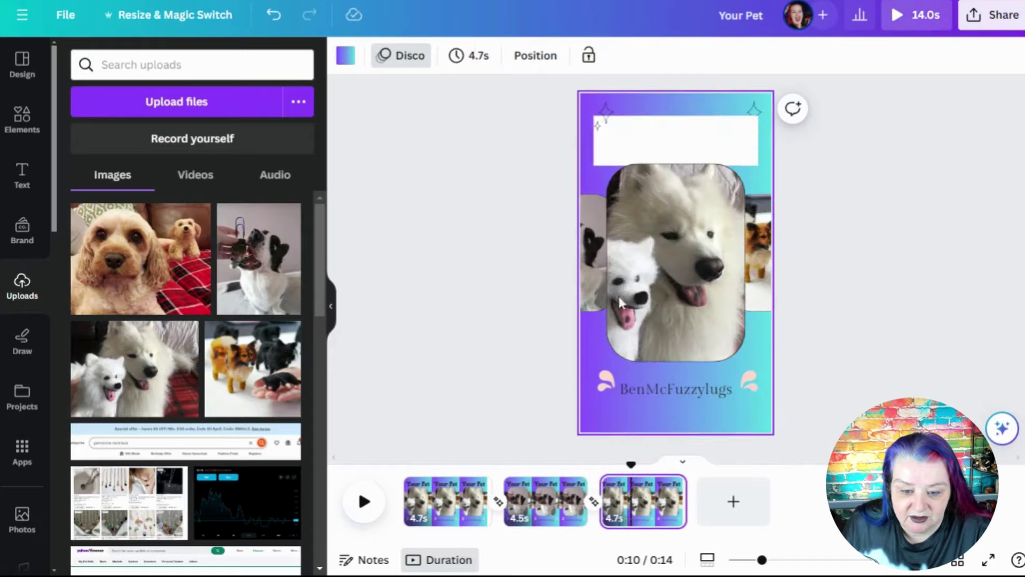
right_click(620, 299)
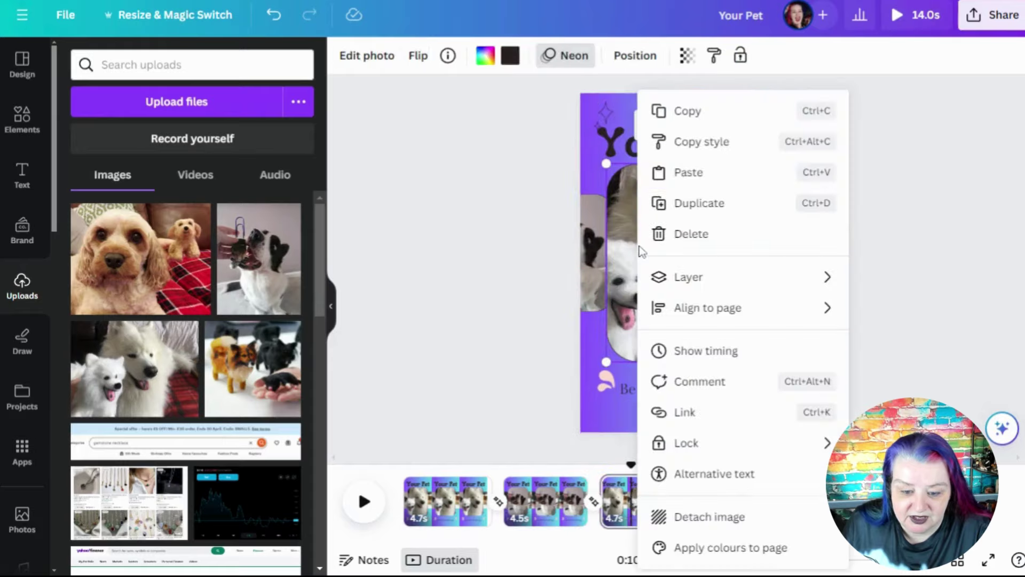
left_click(709, 516)
right_click(591, 259)
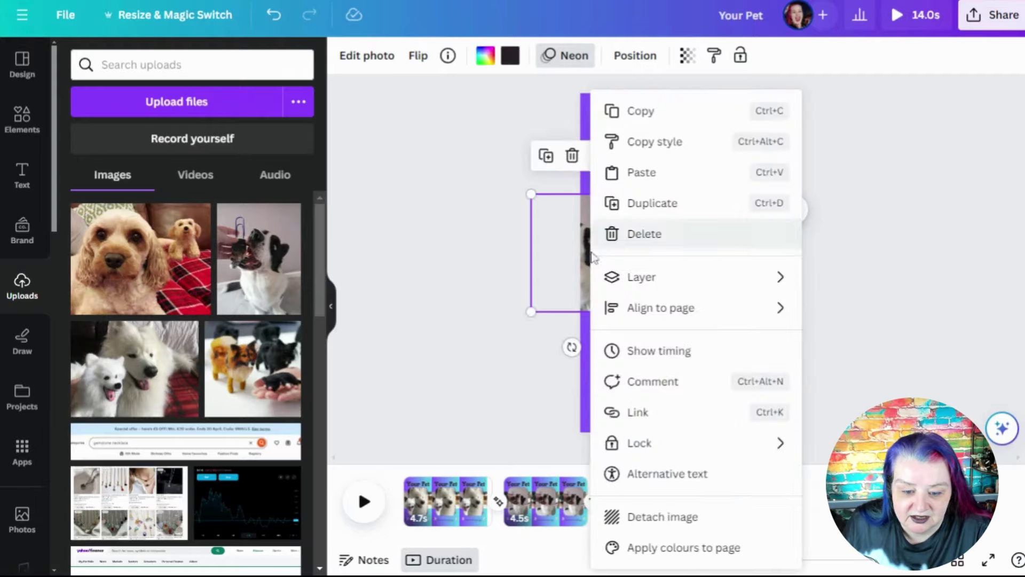
left_click(653, 517)
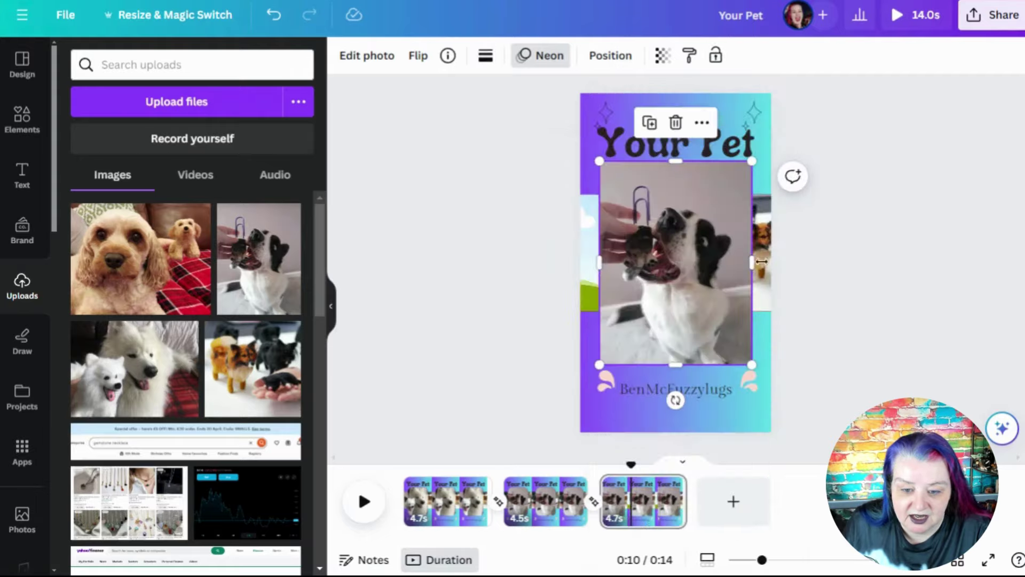
left_click(758, 225)
right_click(764, 227)
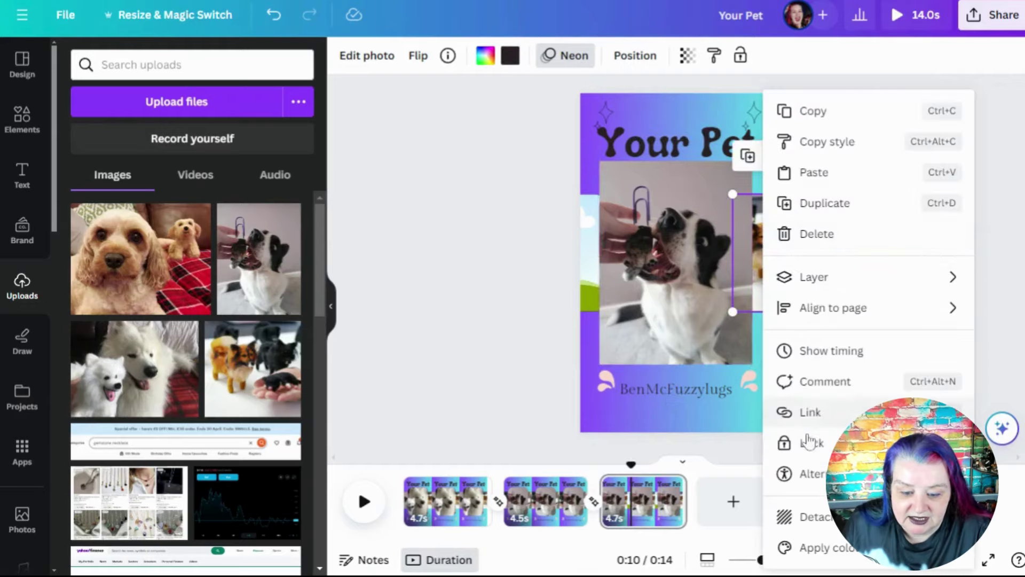
left_click(810, 521)
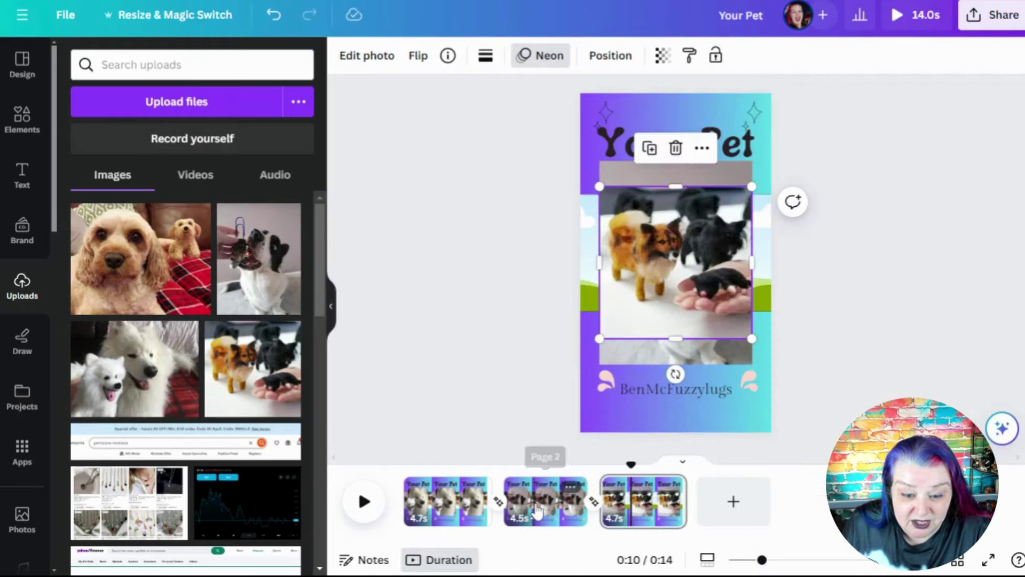
Reposition the felted dogs photo and the paperclip dog photo on page 3
left_click(536, 510)
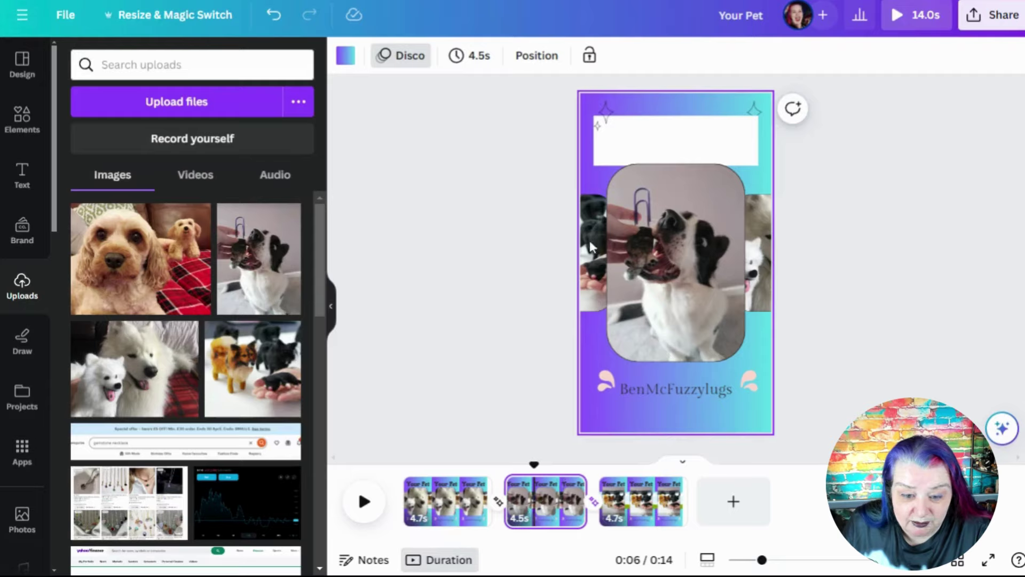
left_click(616, 510)
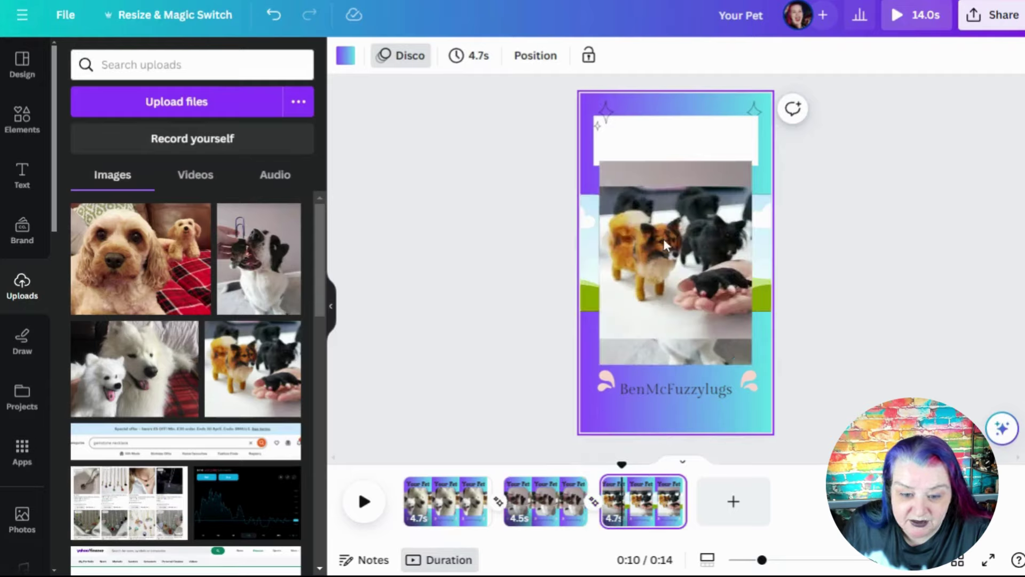
left_click(665, 244)
left_click_drag(656, 267, 665, 297)
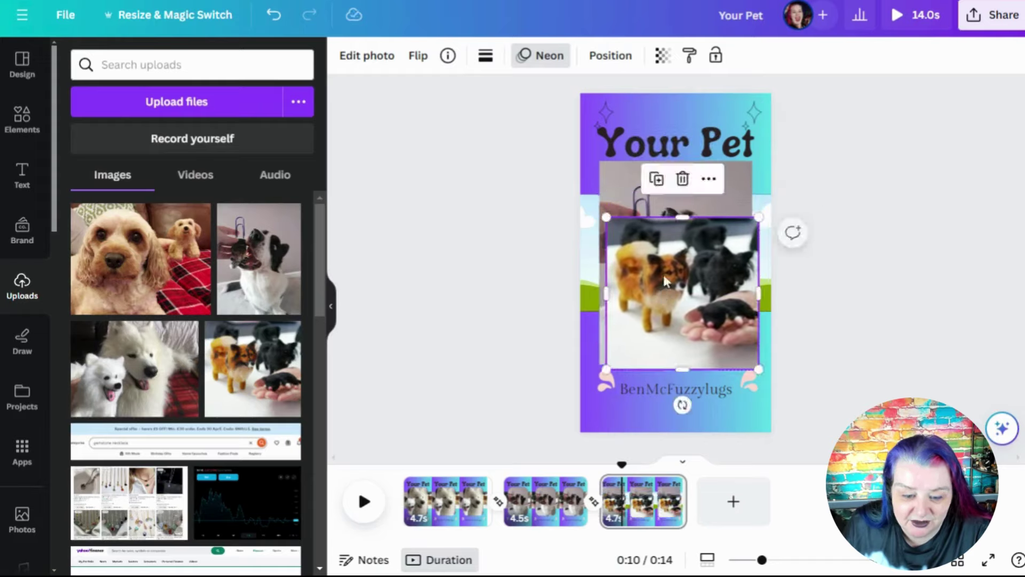
left_click(552, 502)
left_click(629, 510)
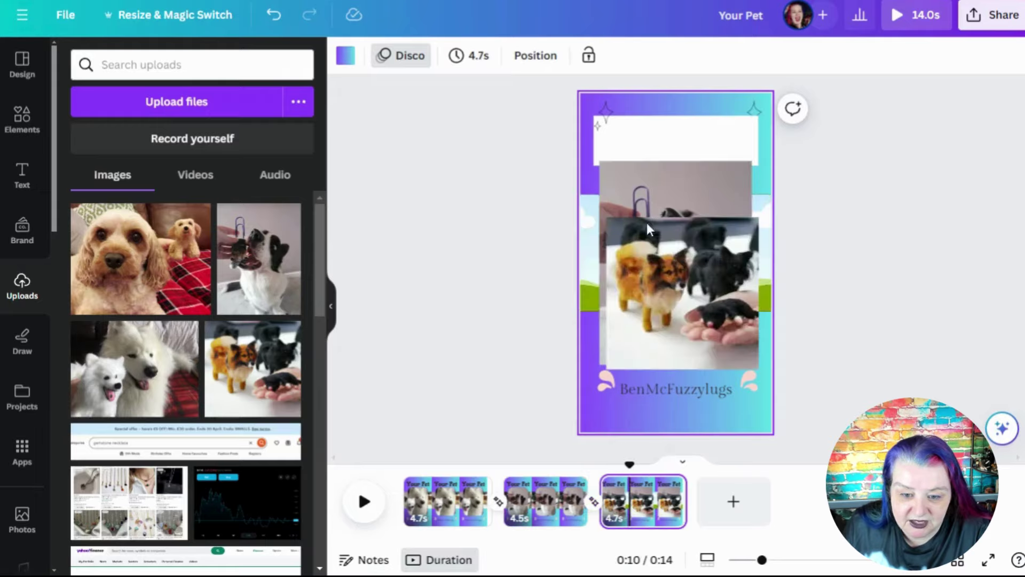
left_click(658, 195)
left_click_drag(718, 199, 766, 206)
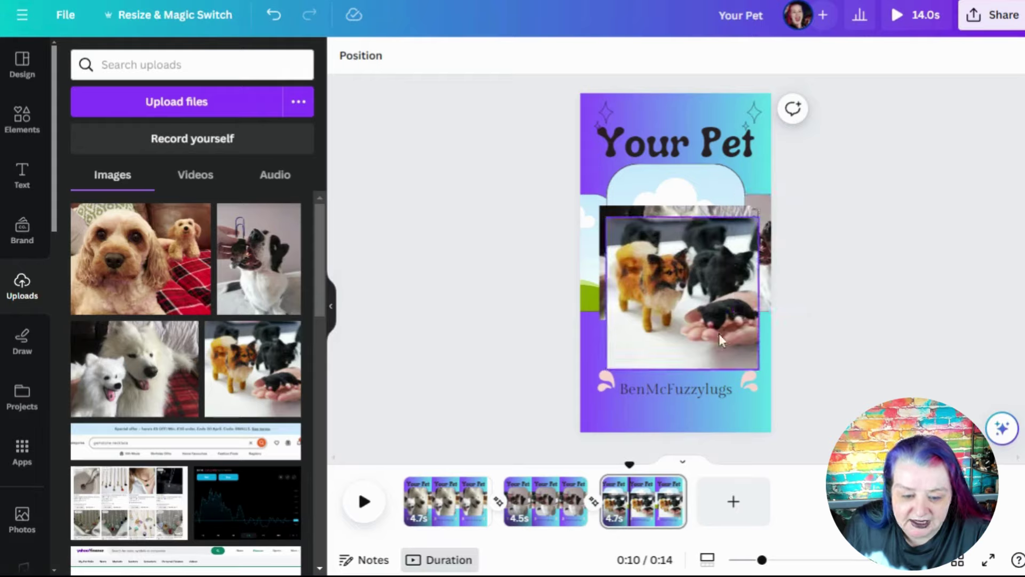
Drop the felted dogs photo into the rounded centre frame, then return to page 2
left_click_drag(673, 286, 593, 225)
left_click(654, 226)
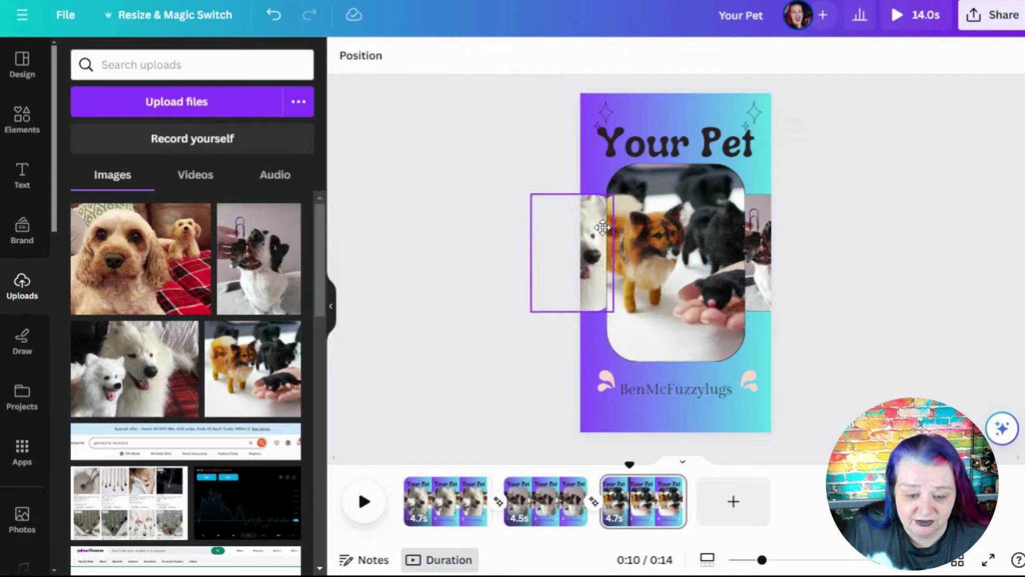
left_click(540, 506)
left_click(642, 510)
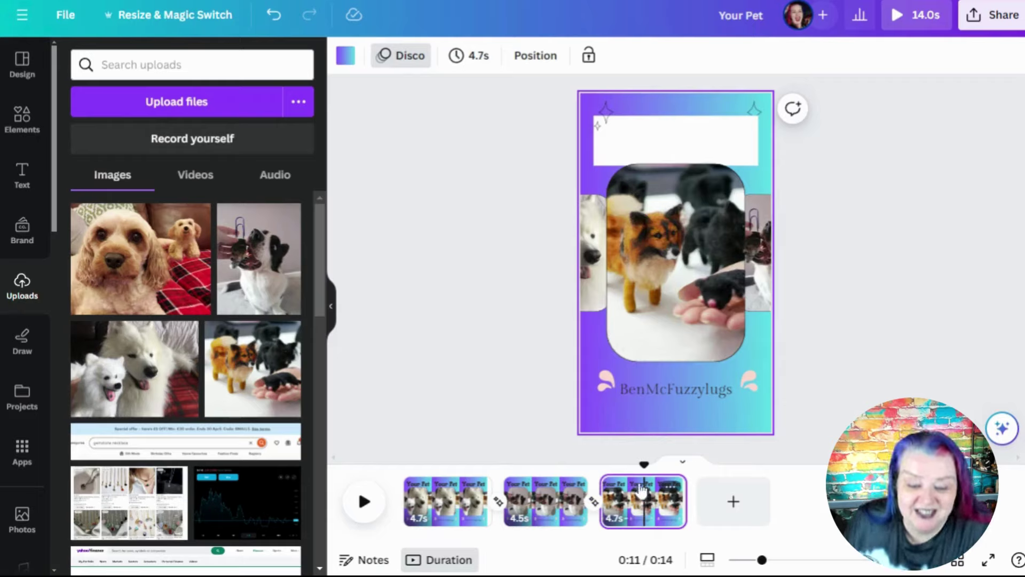
left_click(445, 505)
left_click(543, 504)
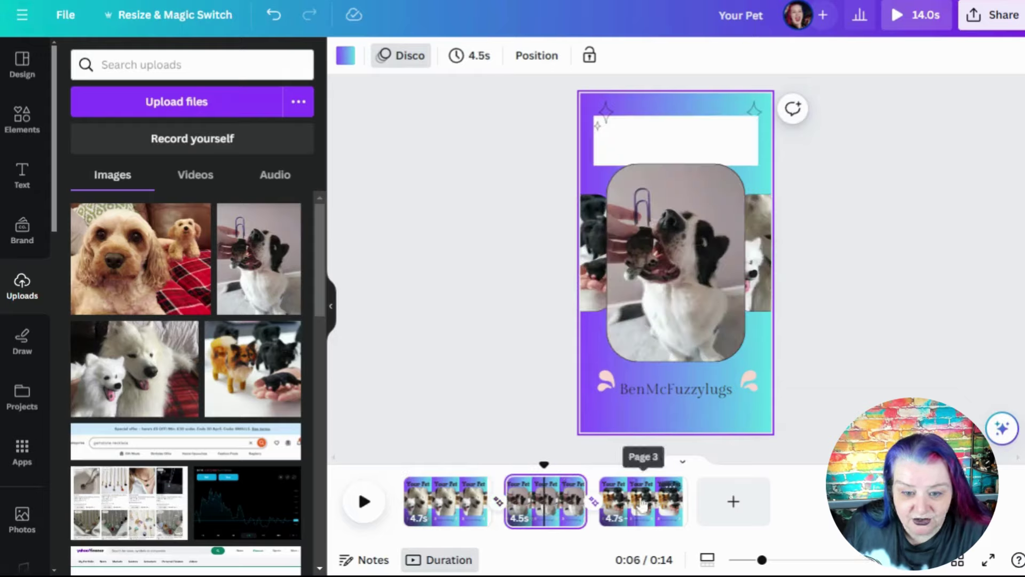
Replace page 2's 'Your Pet' title with 'Felted'
left_click(553, 505)
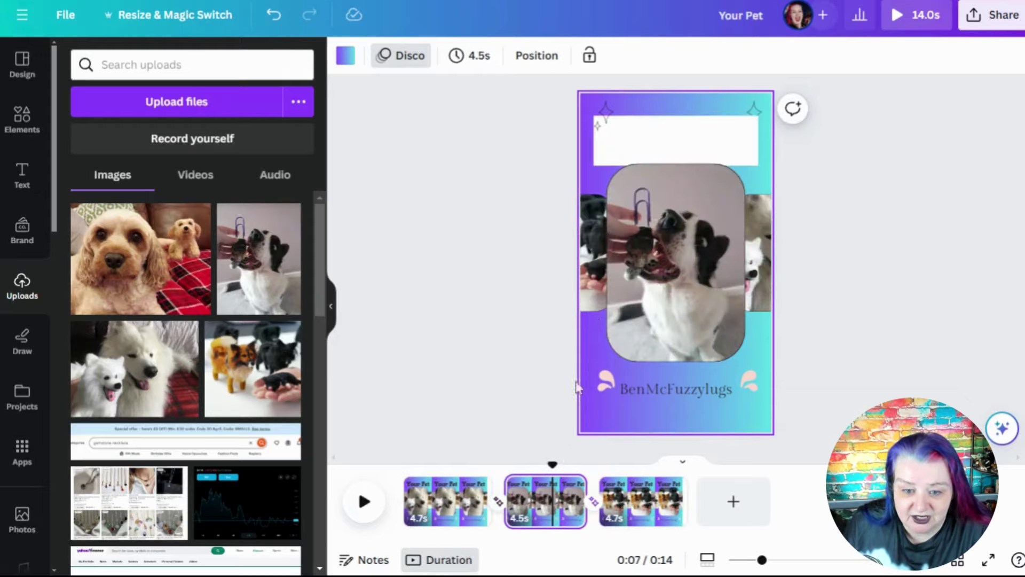
left_click(665, 146)
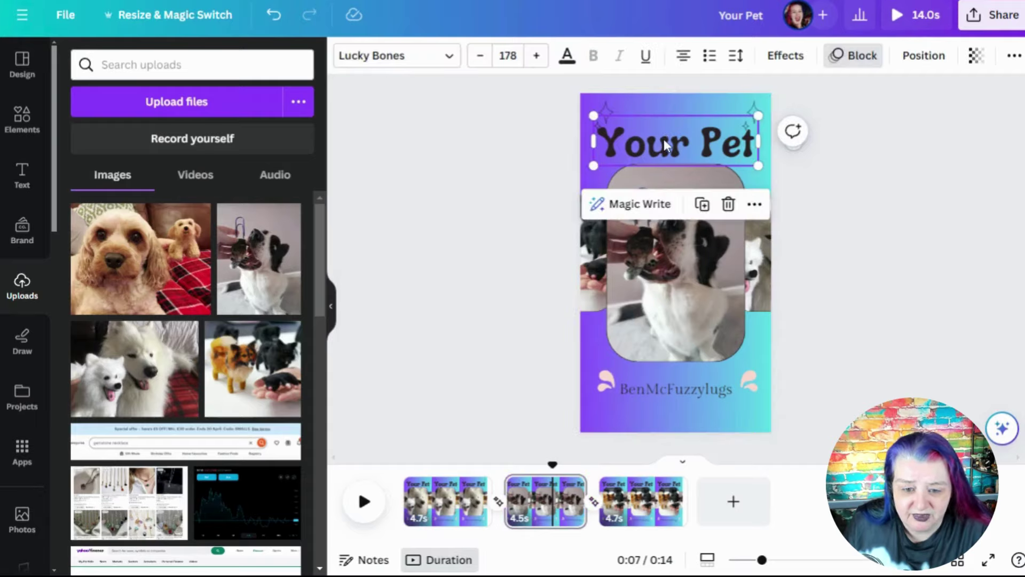
double_click(665, 146)
key("ctrl+a")
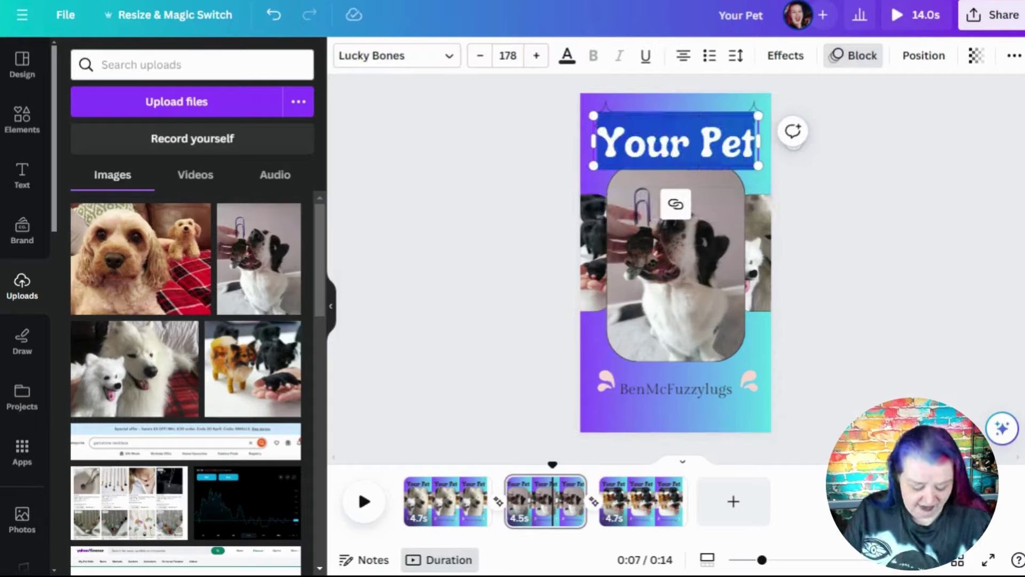
type("Felted")
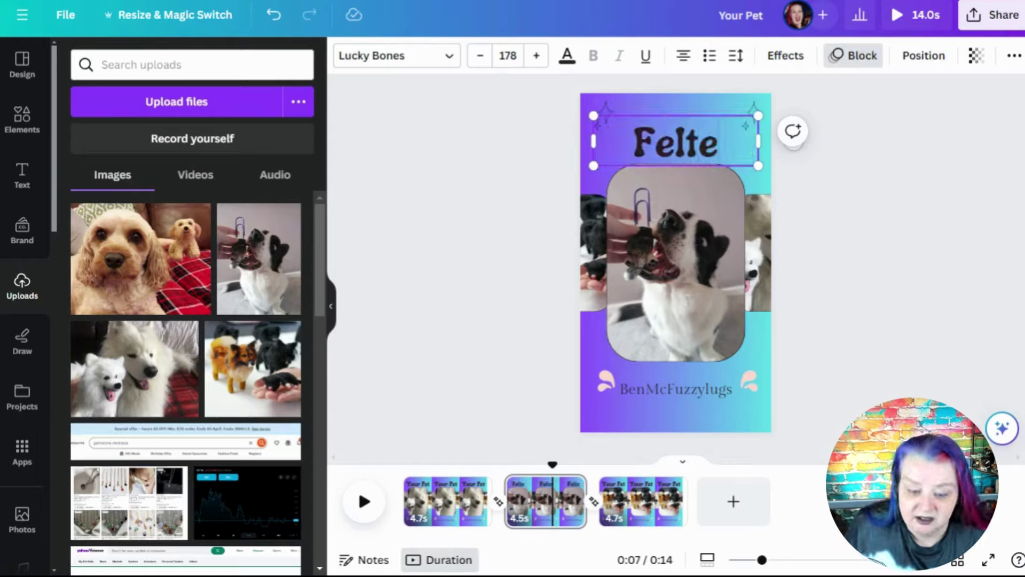
Replace page 3's 'Your Pet' title with 'Cute', then go to page 1
left_click(650, 484)
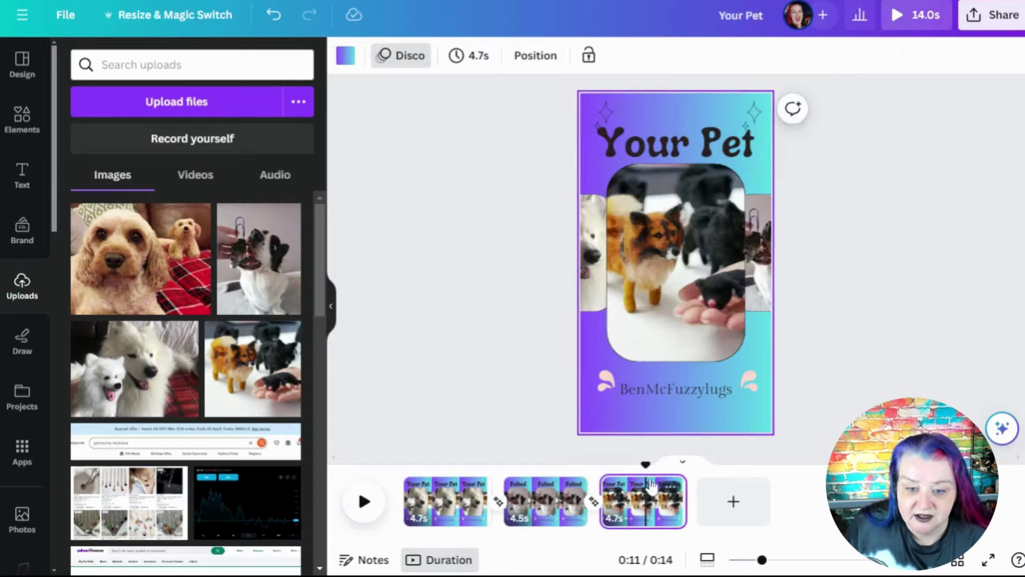
left_click(691, 142)
double_click(691, 142)
key("ctrl+a")
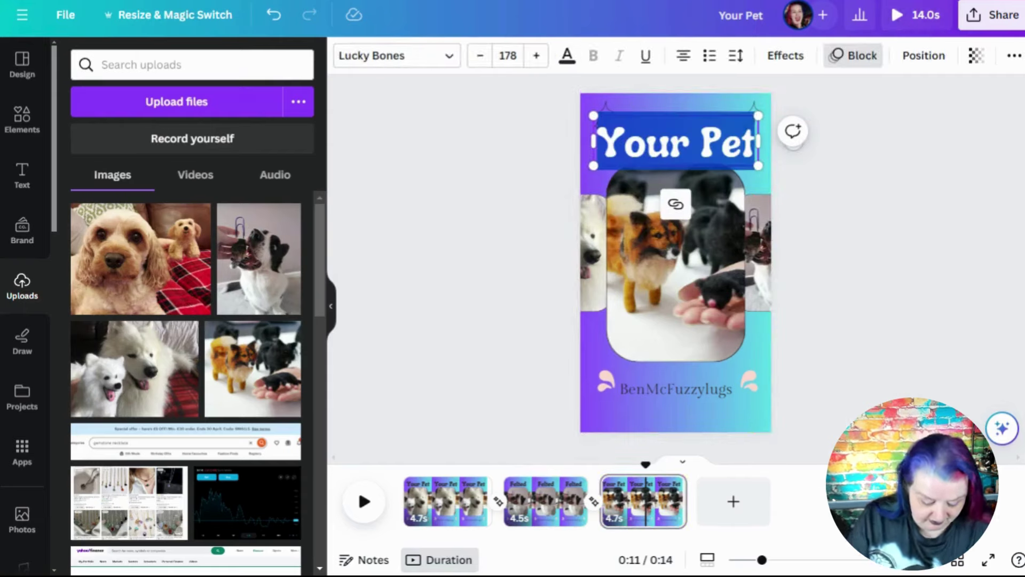
type("Cute")
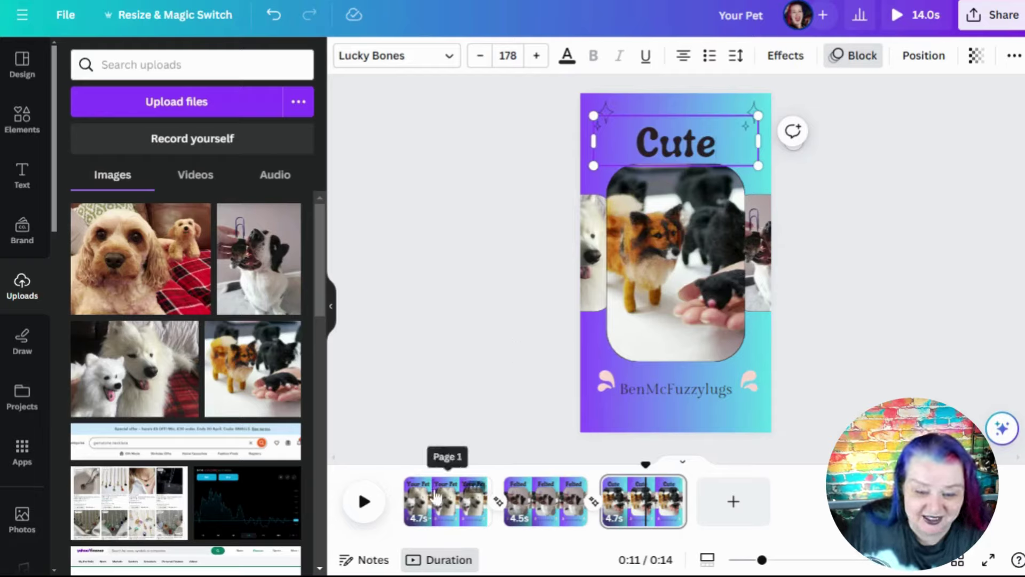
left_click(449, 514)
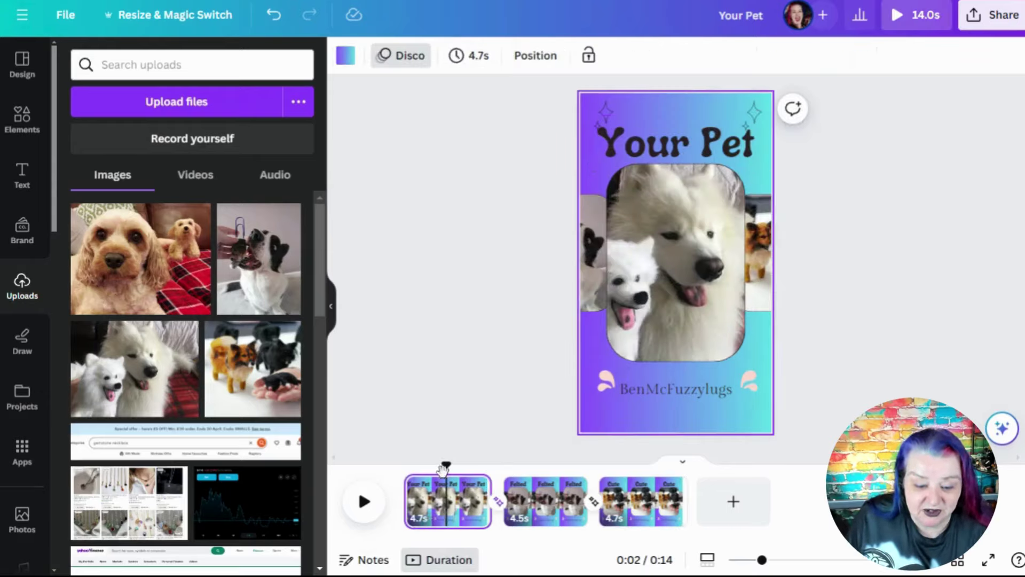
Play the carousel preview from the start, then show the transition between pages 1 and 2
left_click_drag(447, 468, 402, 466)
left_click(363, 500)
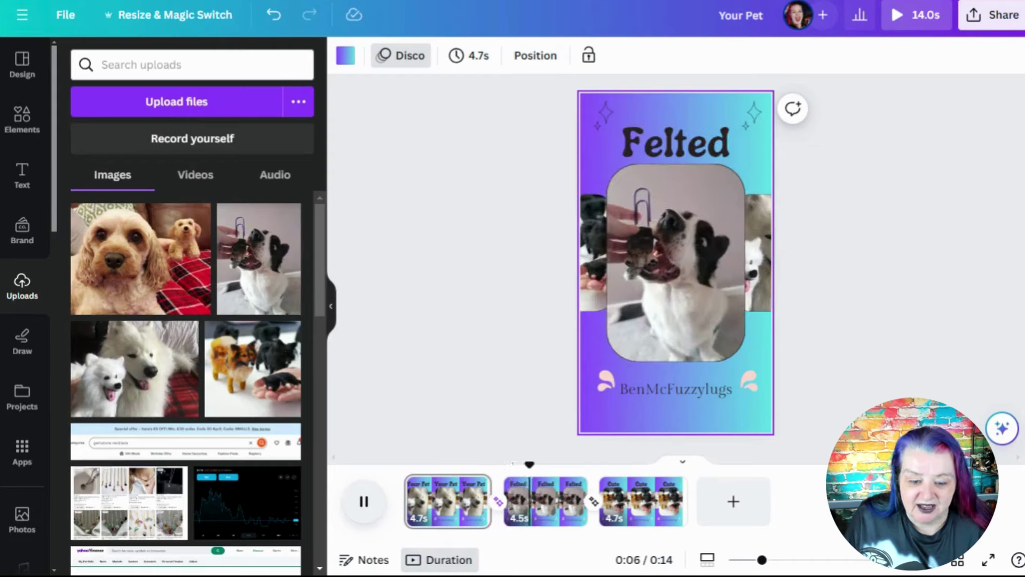
key("space")
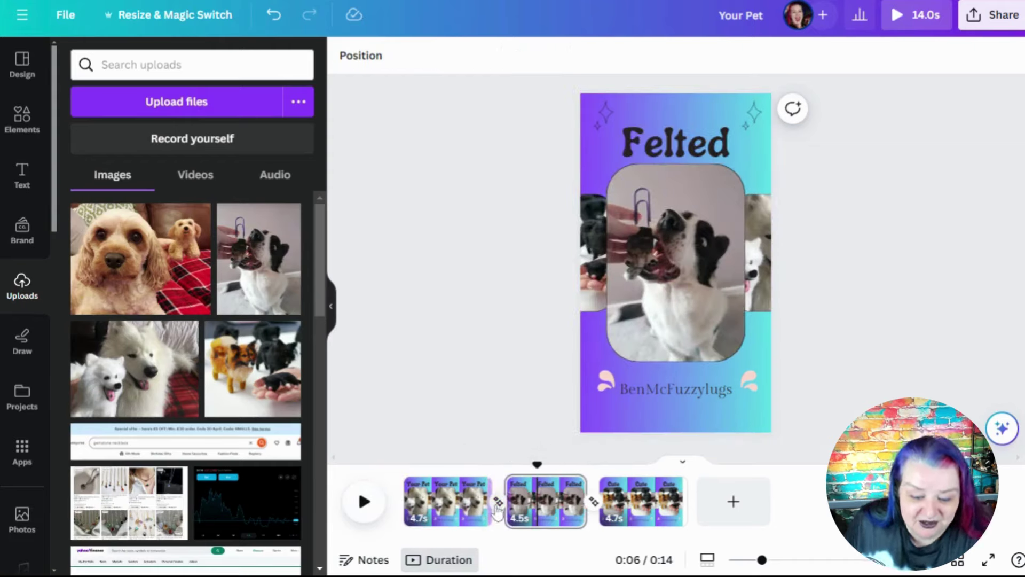
left_click_drag(538, 465, 452, 475)
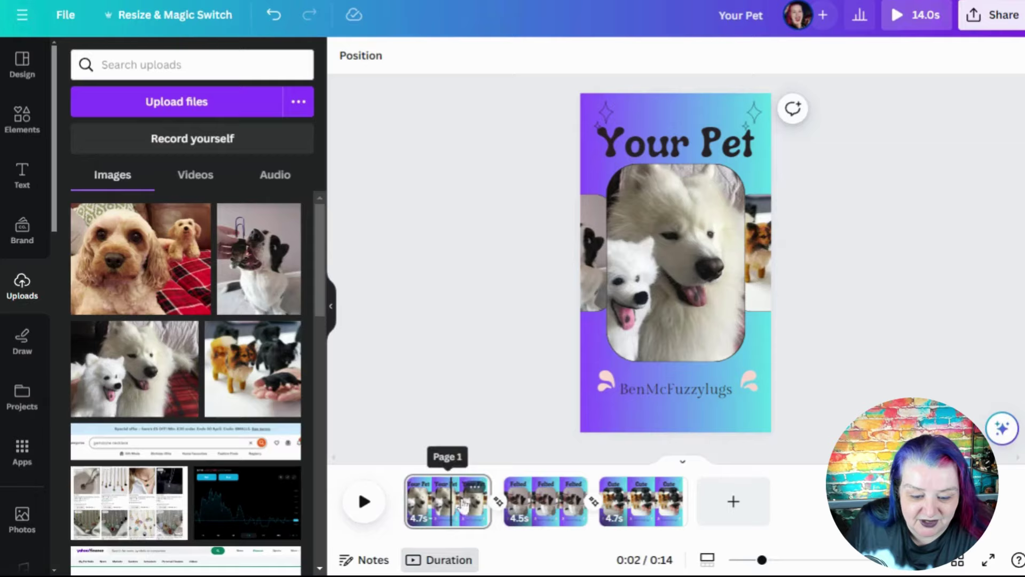
left_click(497, 503)
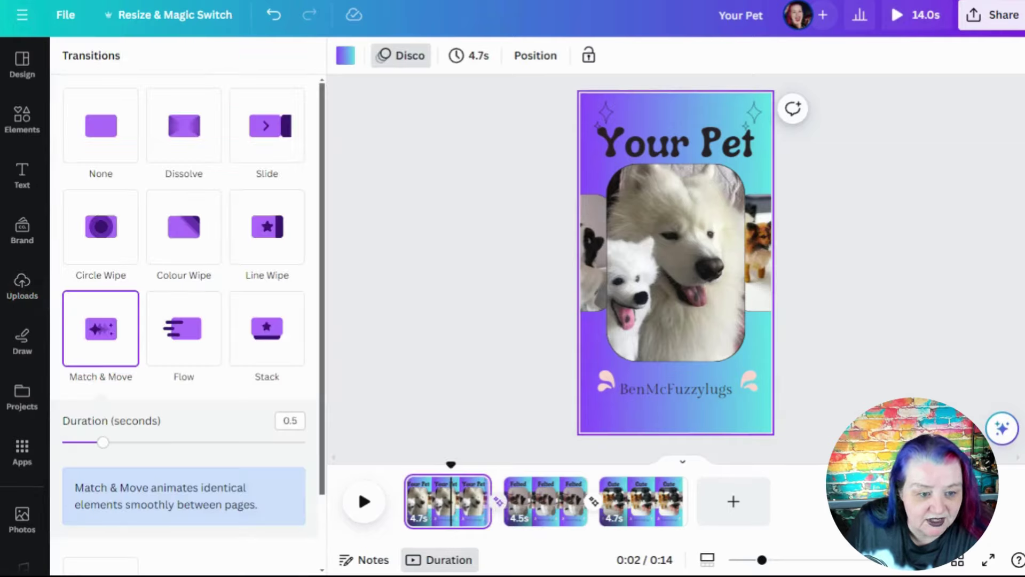
Set no transition between pages 1 and 2 and between pages 2 and 3
left_click(101, 127)
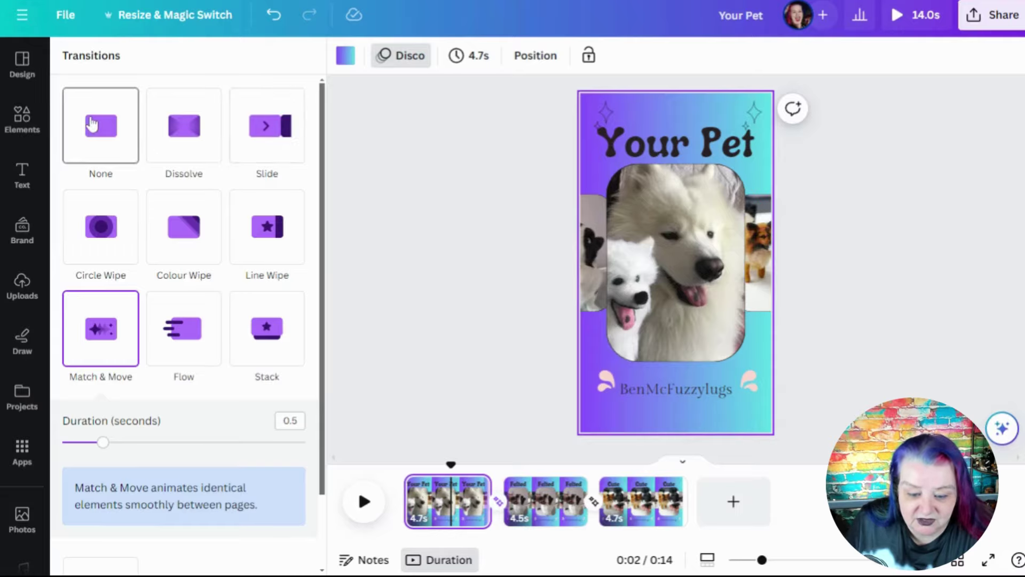
left_click(603, 505)
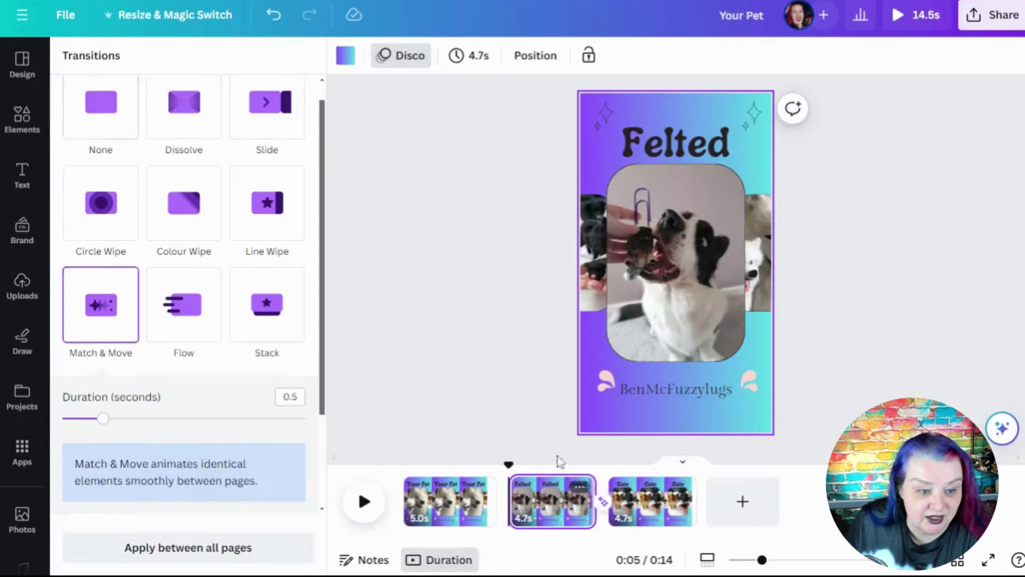
left_click(100, 124)
Select the first page, Your Pet, in the timeline
left_click_drag(510, 463, 441, 464)
left_click(487, 514)
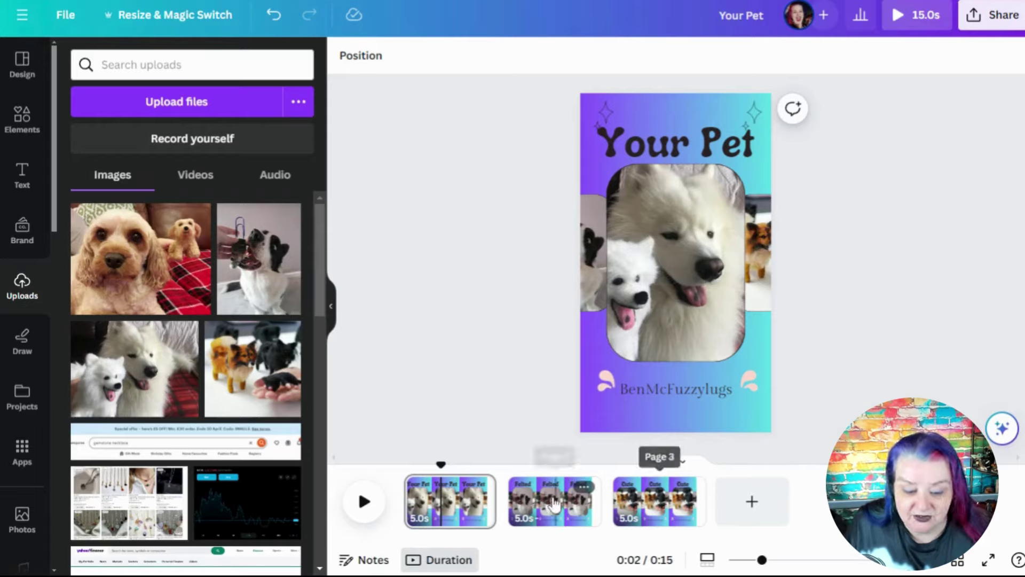
mouse_move(506, 506)
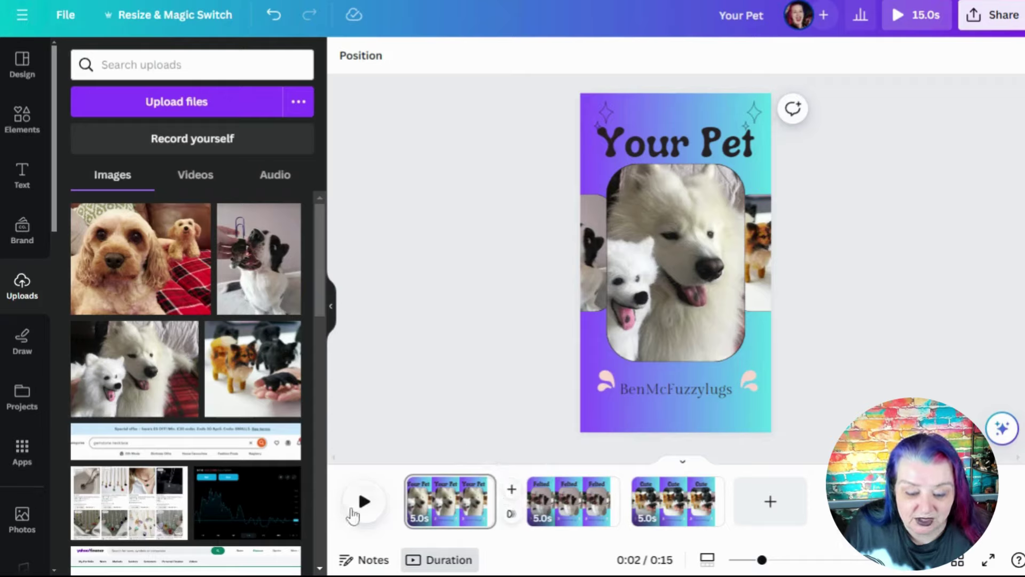
left_click(429, 501)
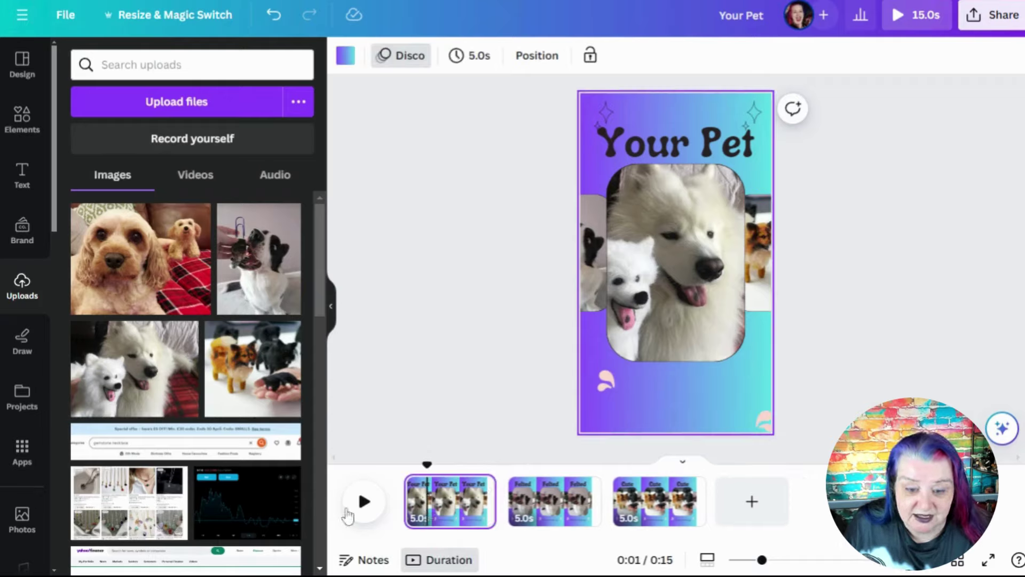
left_click(364, 502)
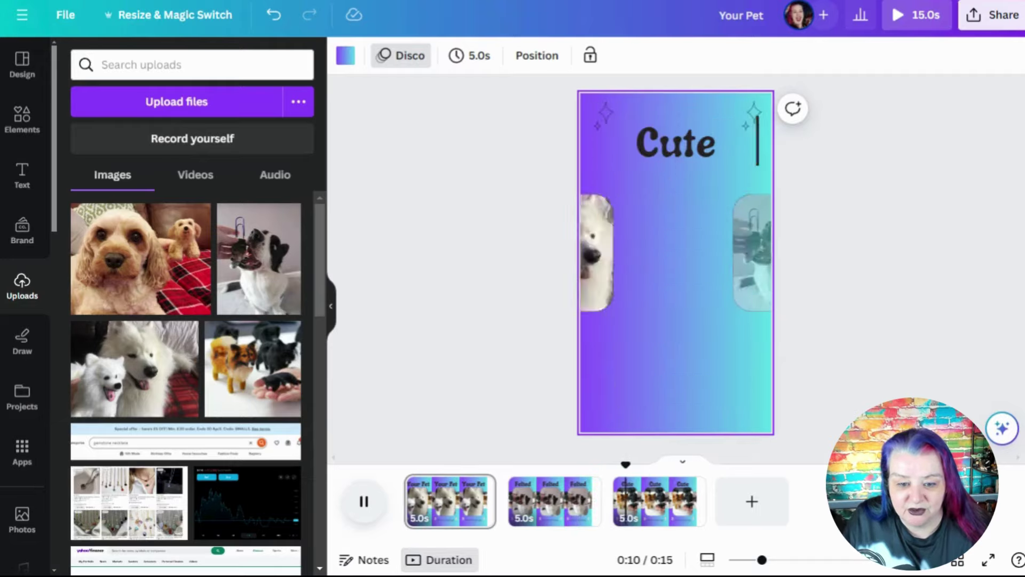
left_click(660, 85)
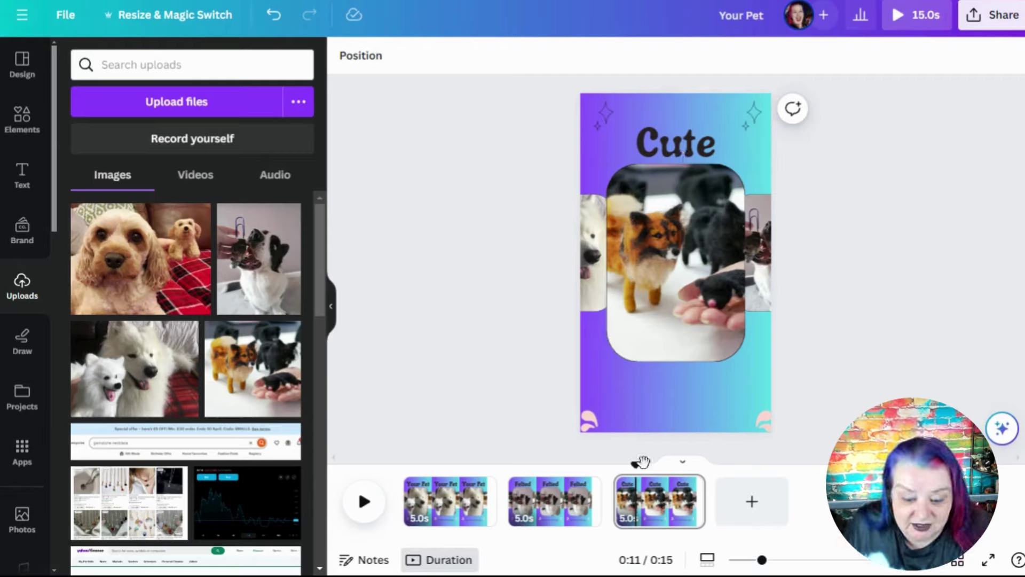
left_click_drag(637, 465, 434, 465)
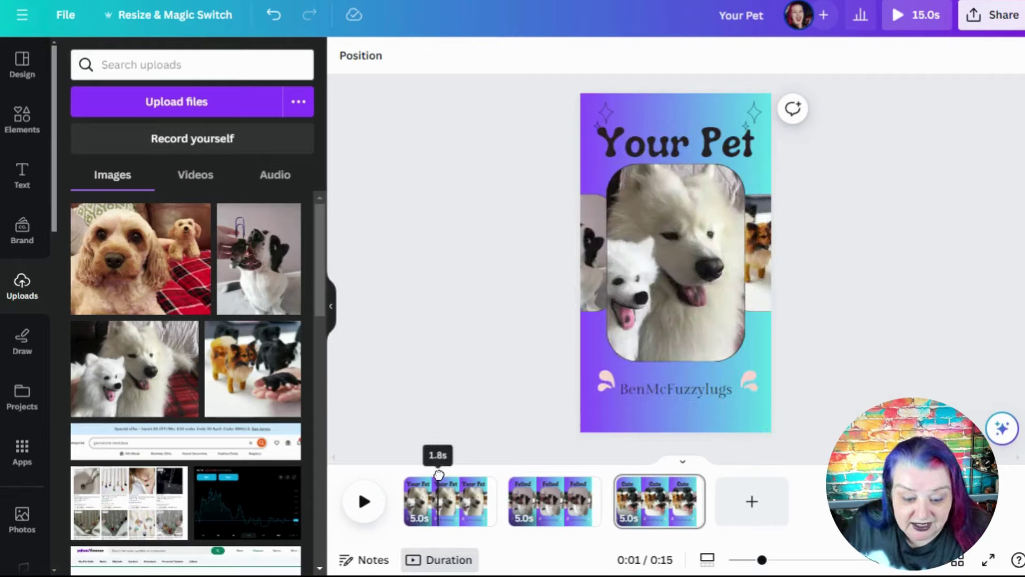
mouse_move(511, 510)
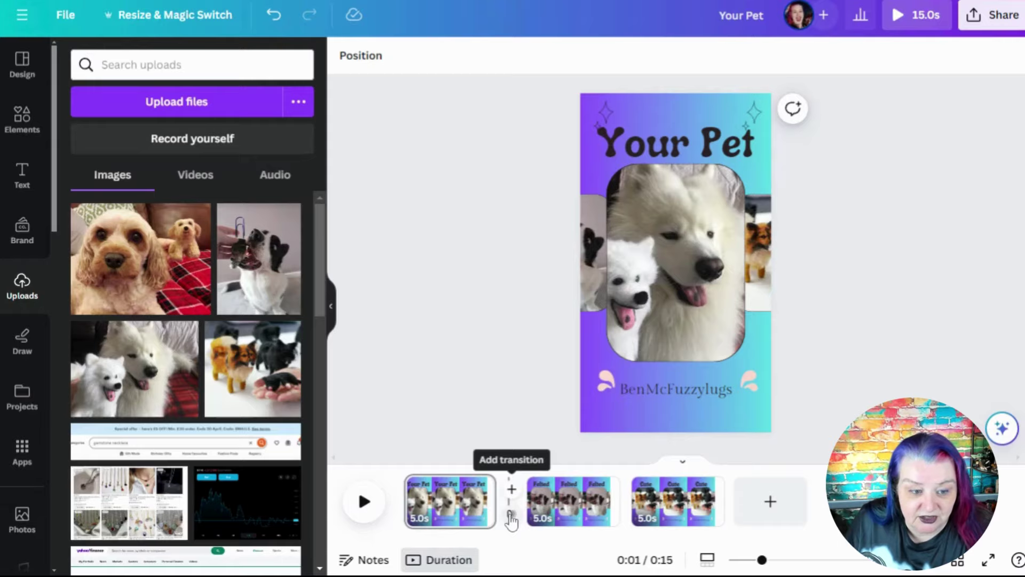
Add a Match & Move transition after page 1 and apply it between all pages
left_click(511, 514)
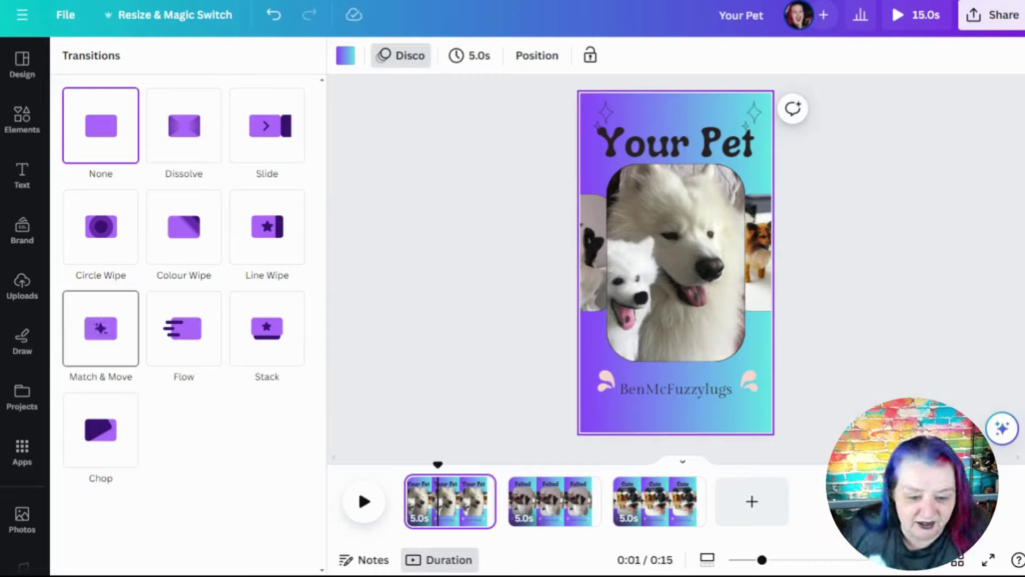
left_click(104, 344)
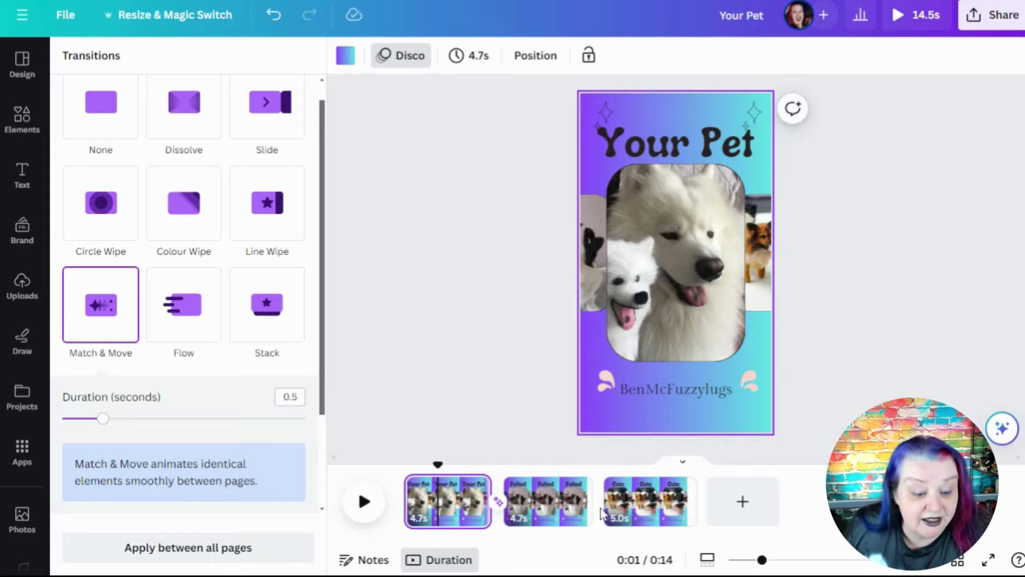
left_click(220, 558)
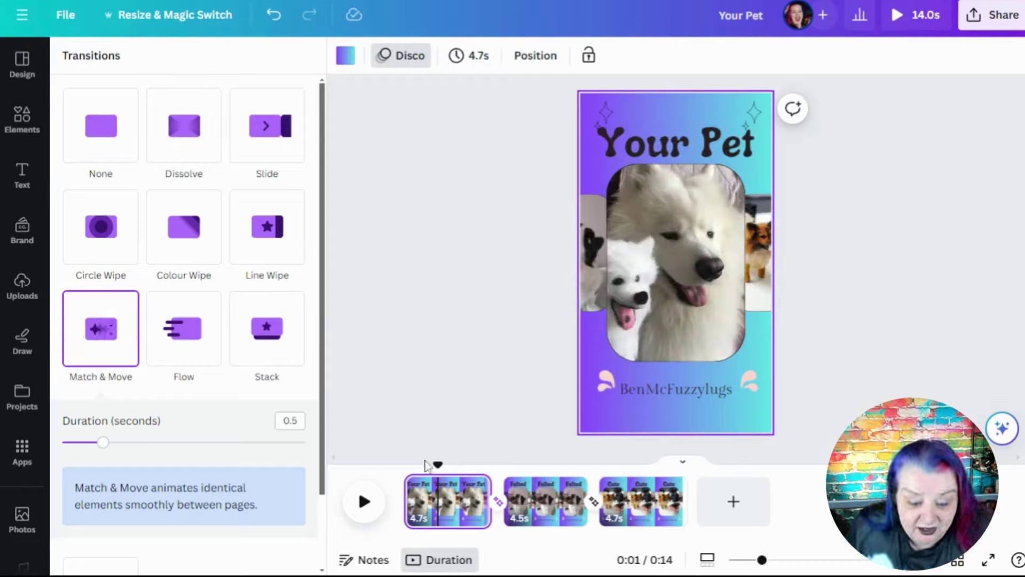
Play the video from 0:00 to preview the Match & Move transitions, pausing on the Cute page
left_click_drag(440, 466, 403, 459)
left_click(365, 501)
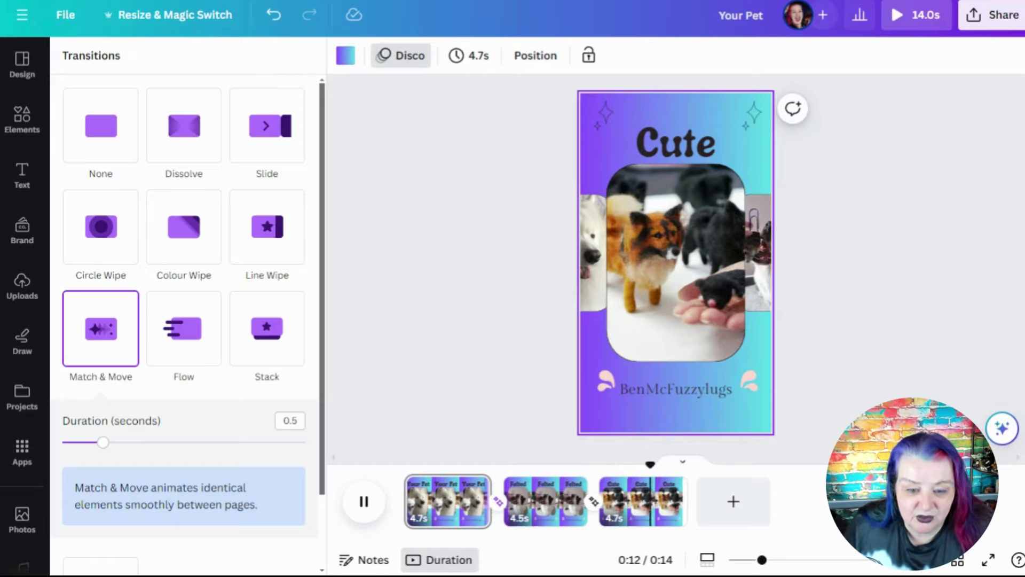
left_click(363, 505)
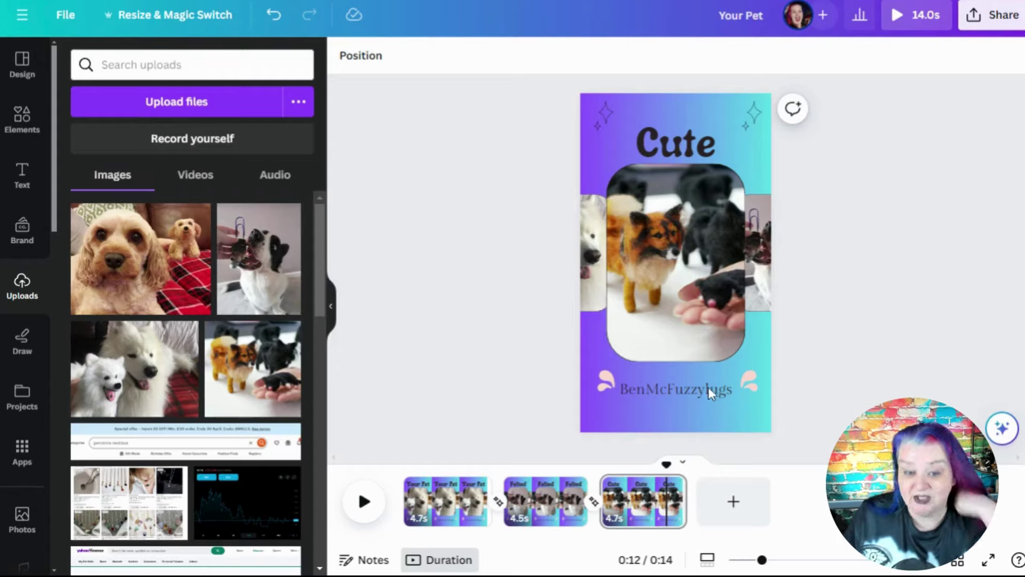
Review the Cute title's Block text animation, then move the playhead back to the Your Pet page
left_click(699, 147)
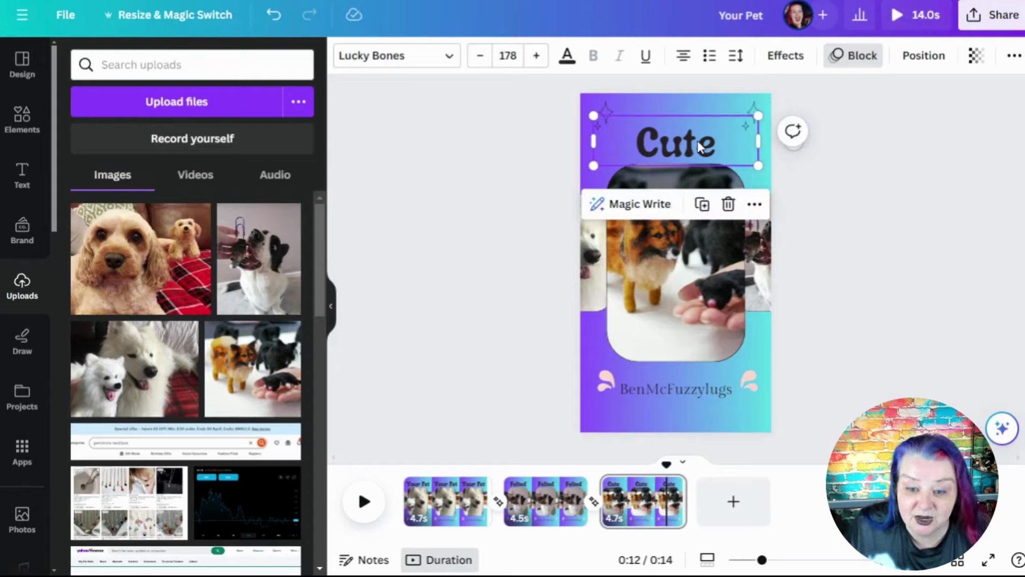
left_click(854, 60)
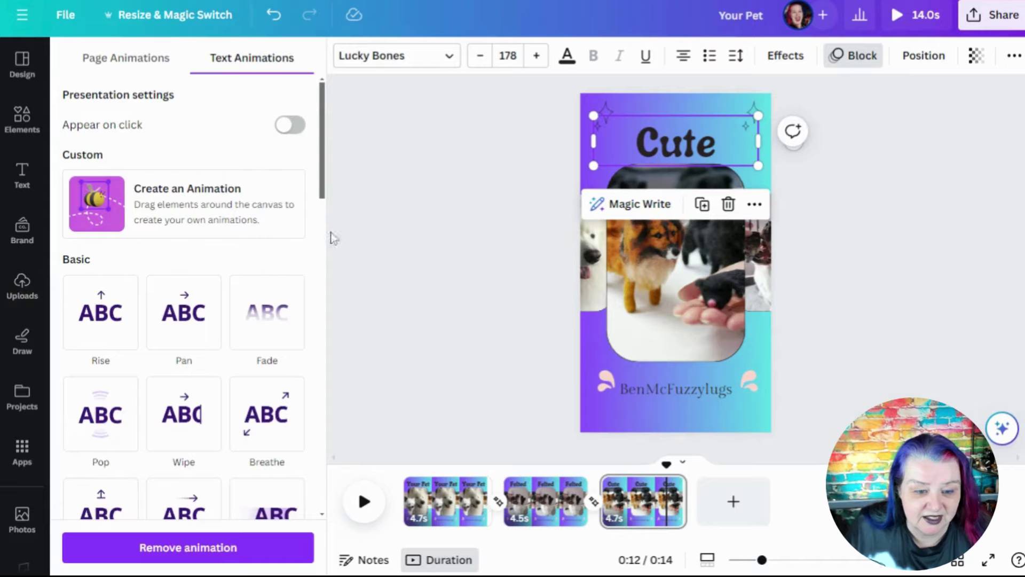
left_click_drag(324, 168, 324, 263)
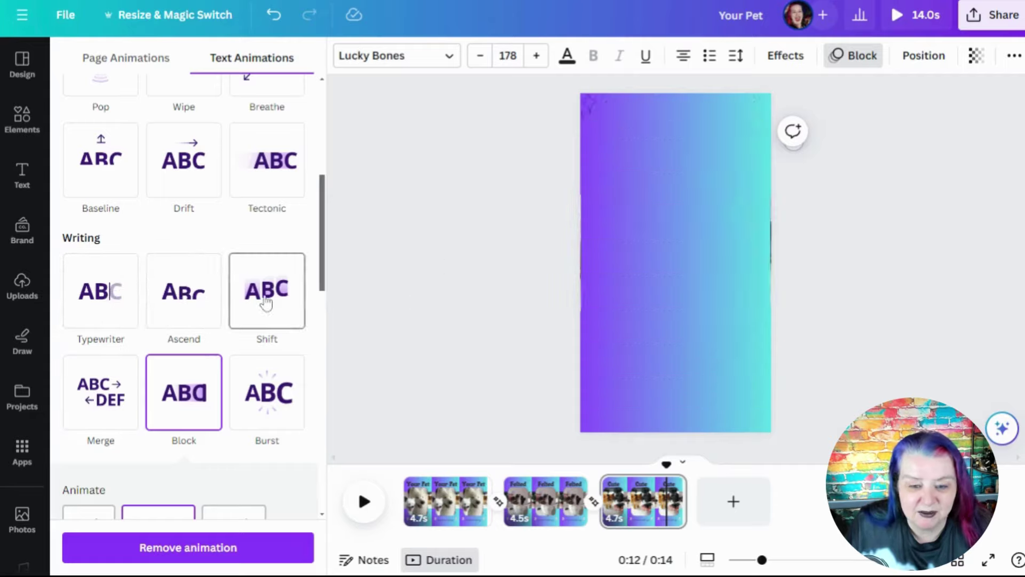
key("Escape")
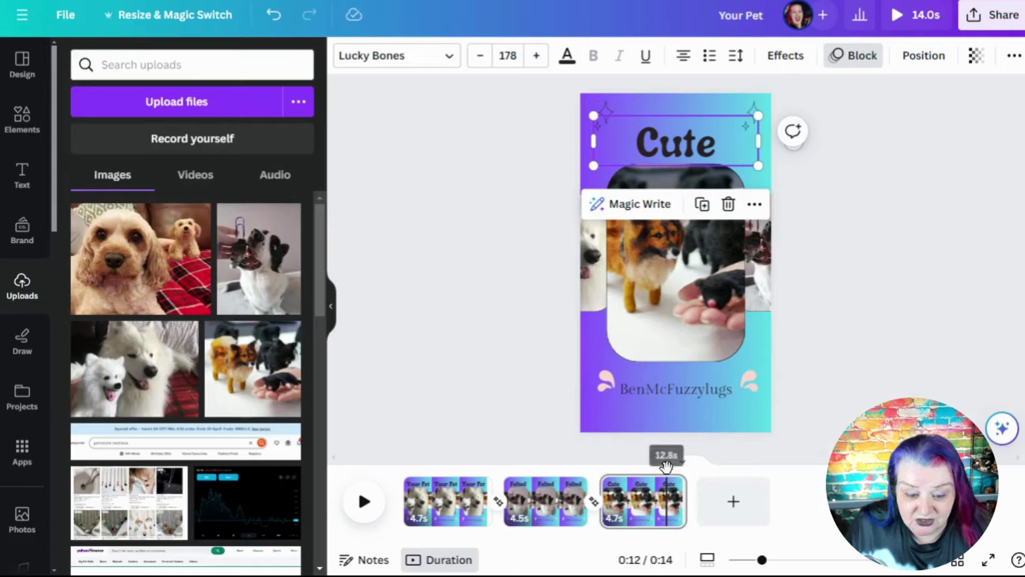
left_click_drag(668, 453, 431, 461)
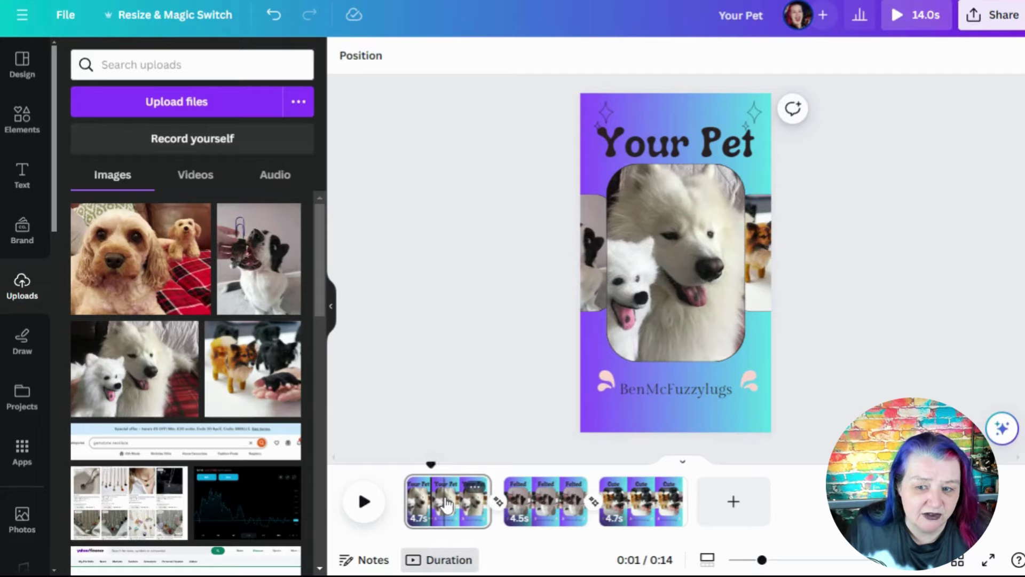
Set every page to 2 seconds for a 6.0s video and play it from the start
left_click(445, 504)
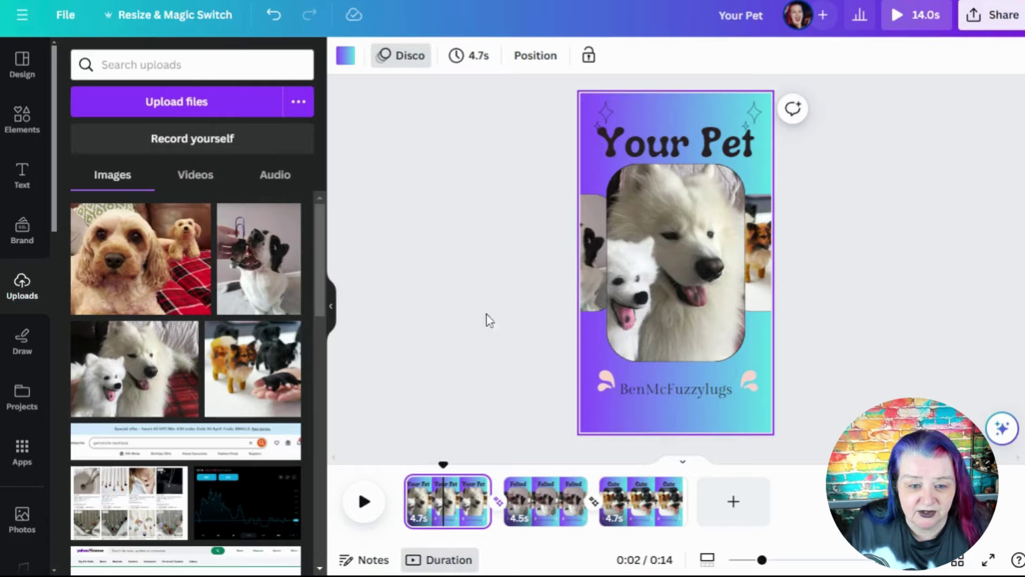
left_click(479, 58)
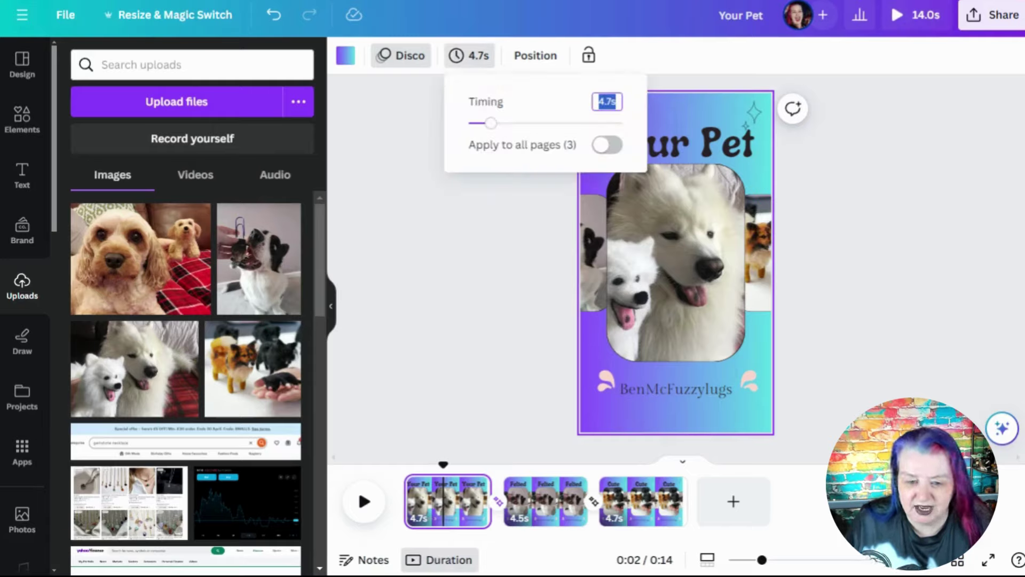
left_click(607, 101)
left_click_drag(606, 102, 599, 102)
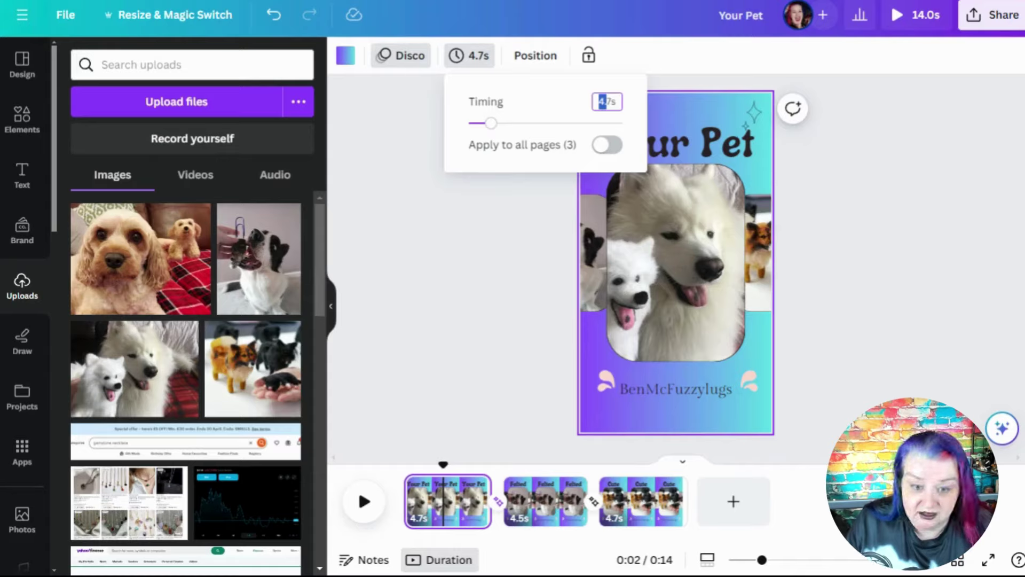
type("2")
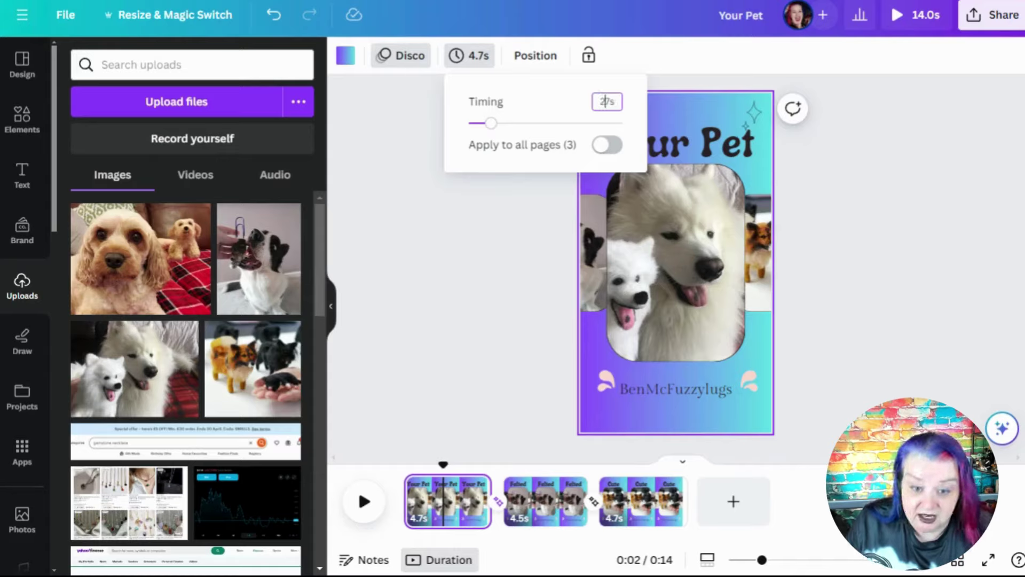
key("Delete")
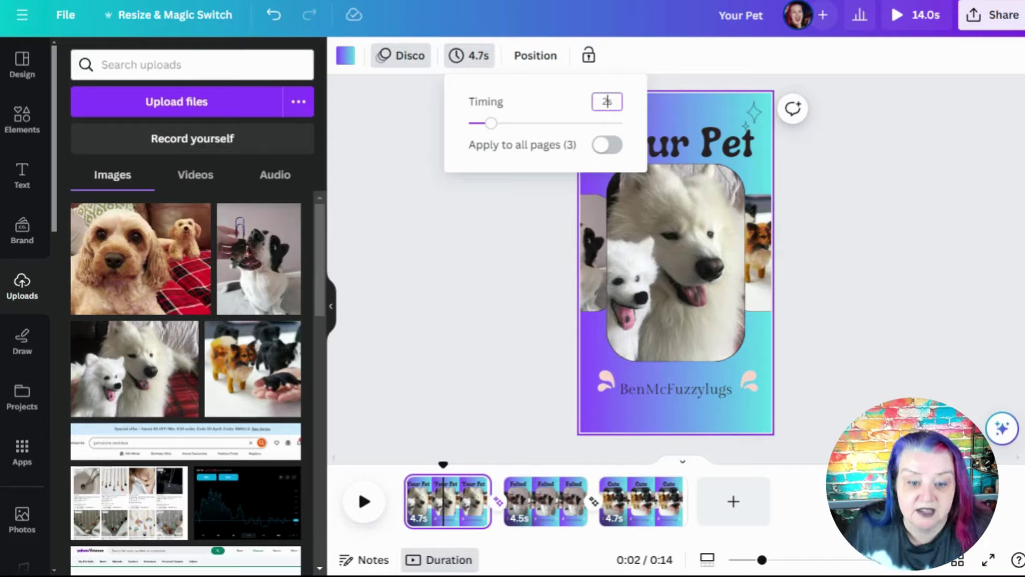
left_click(611, 147)
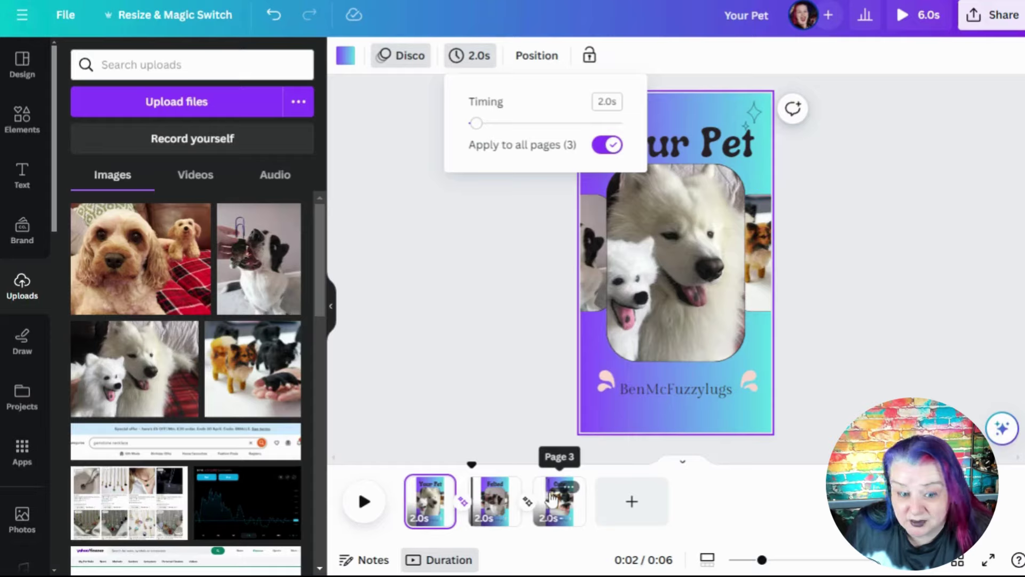
left_click(467, 317)
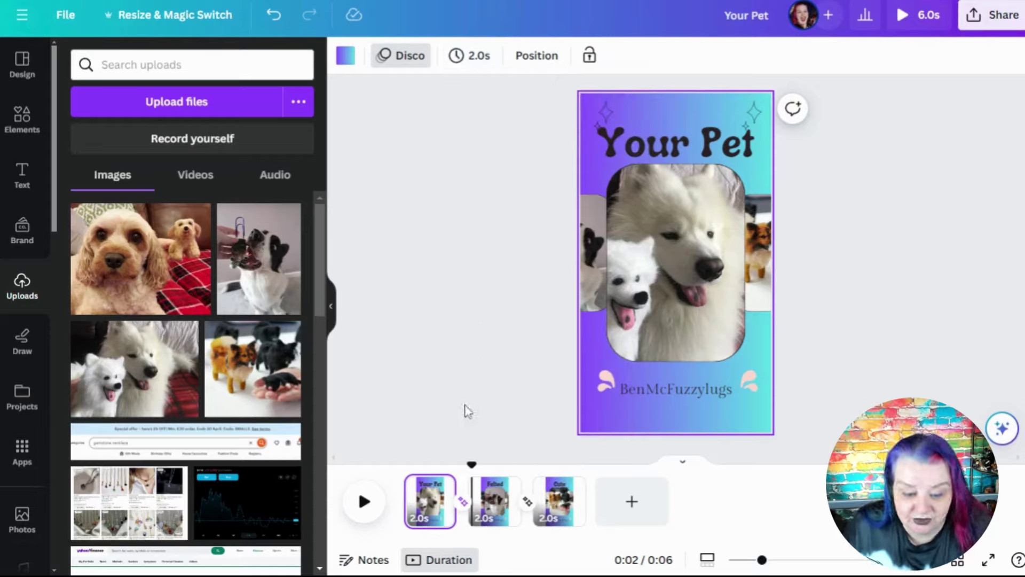
left_click_drag(472, 465, 403, 465)
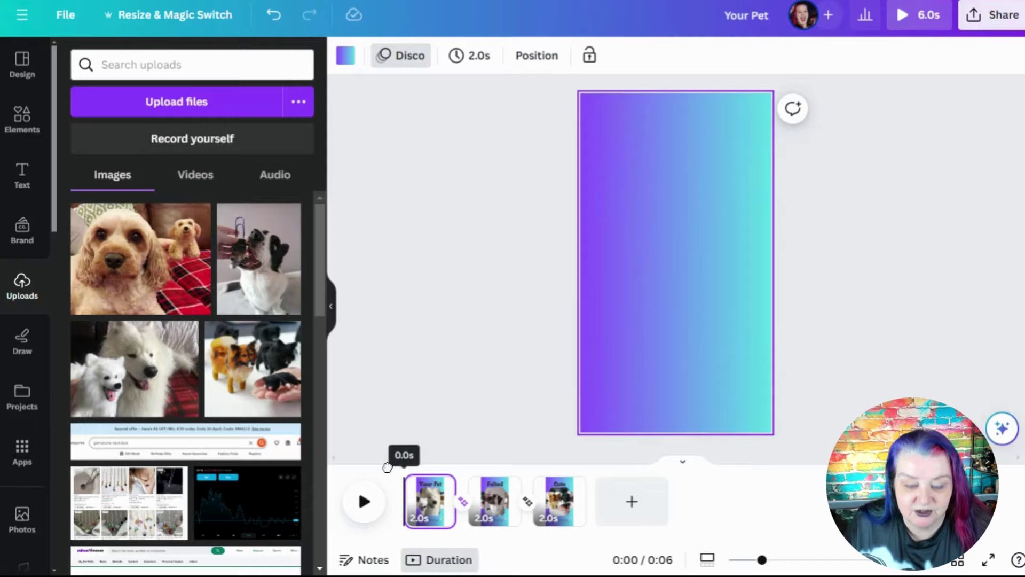
left_click(364, 503)
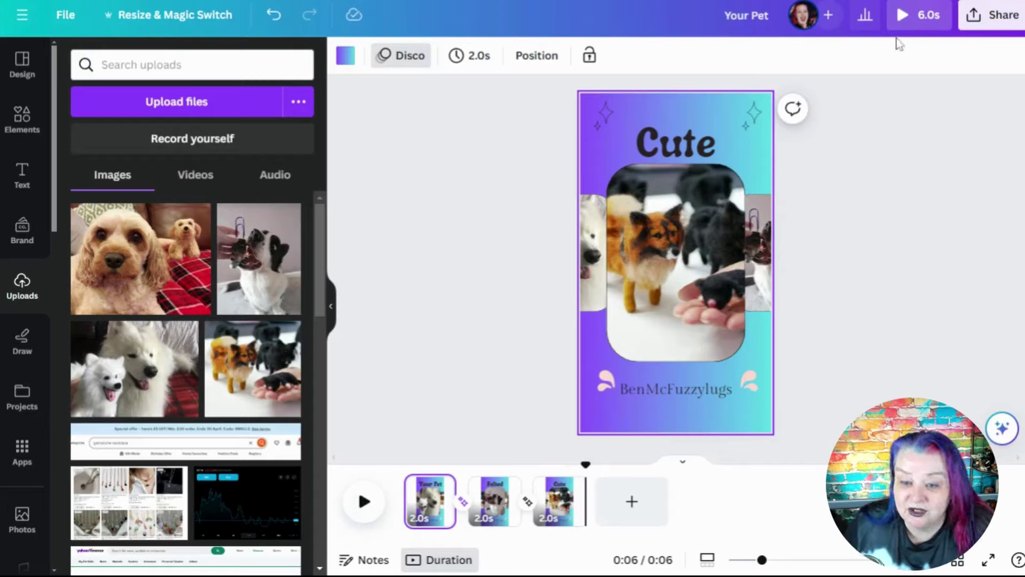
left_click(992, 16)
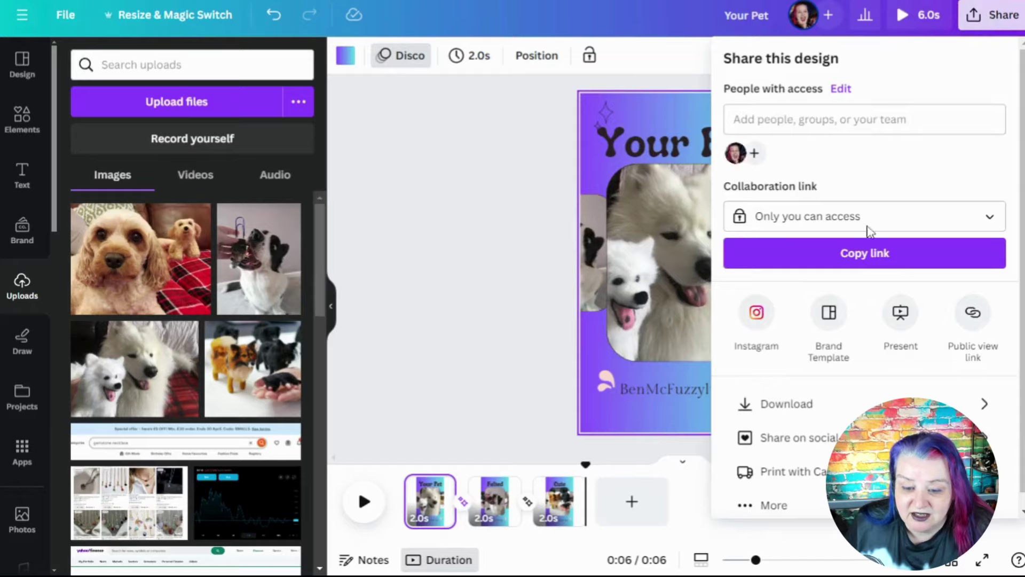
left_click(784, 406)
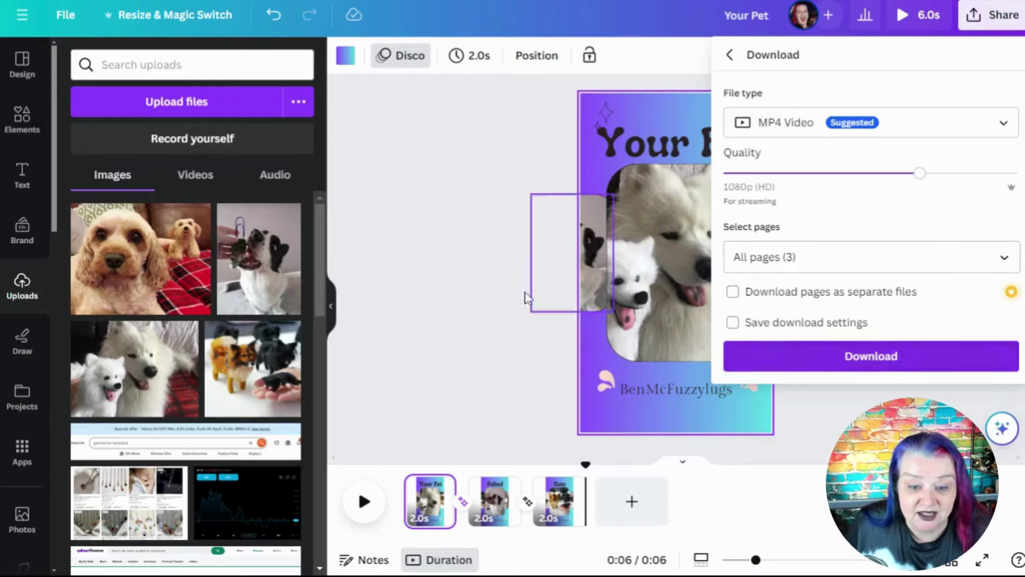
left_click(479, 287)
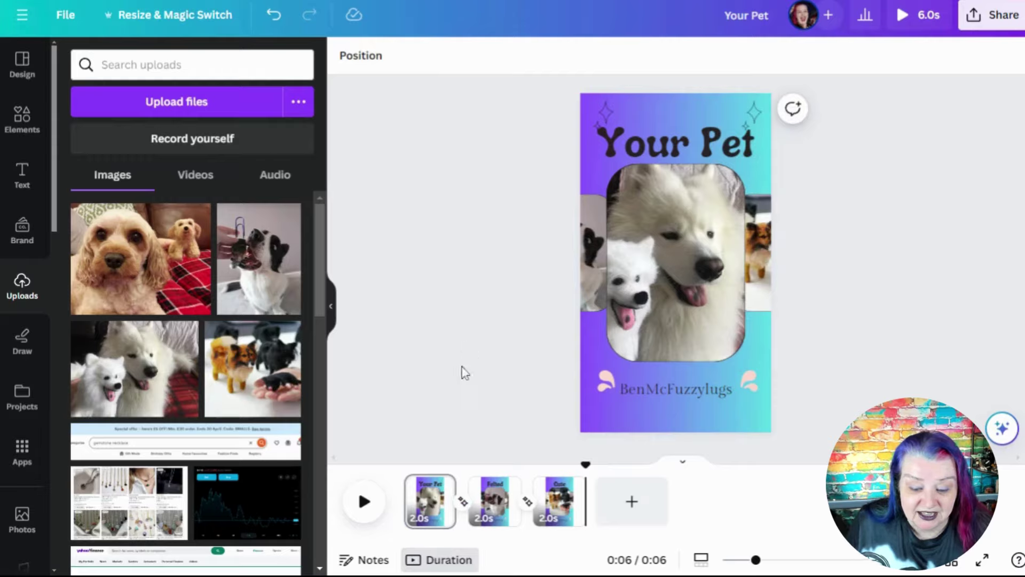